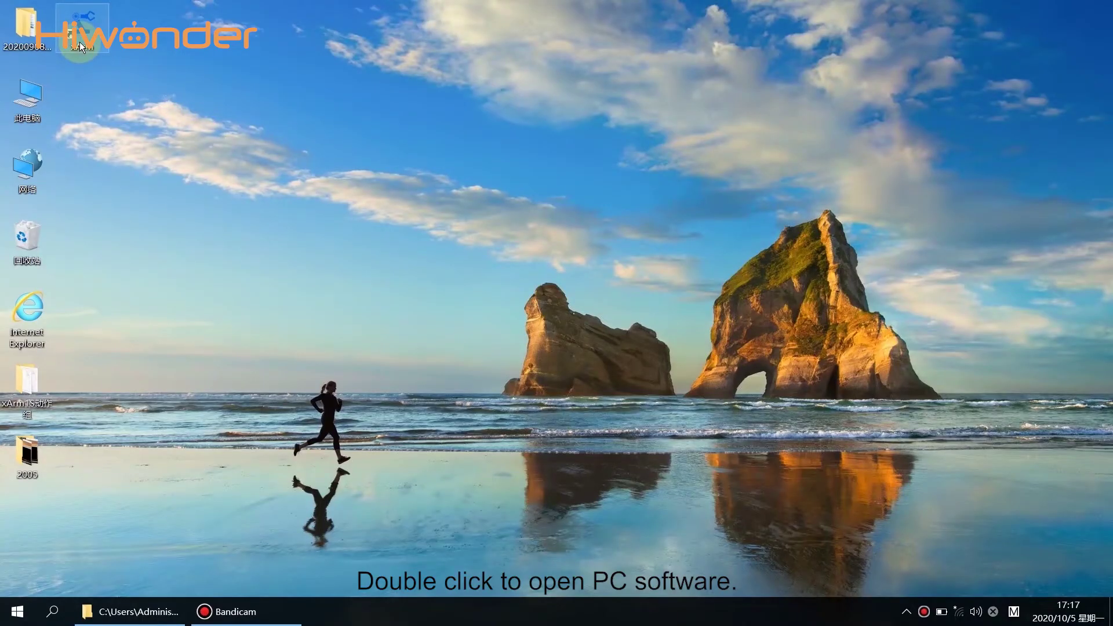
Launch the xArm software and look at the servo debugging tool before returning to normal mode.
double_click(79, 42)
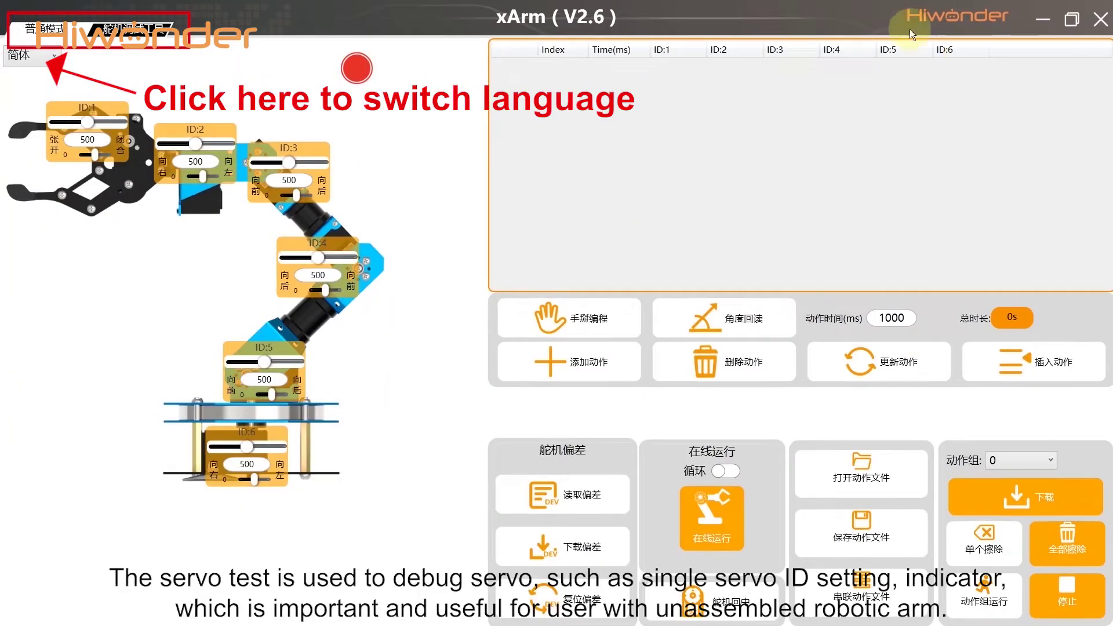
click(158, 37)
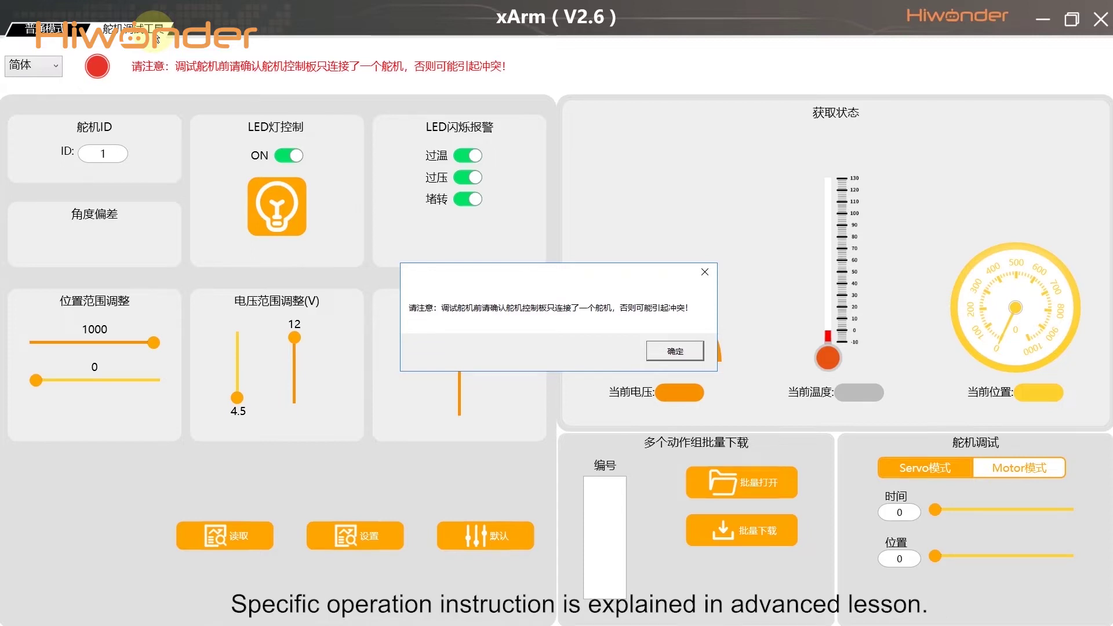
click(668, 352)
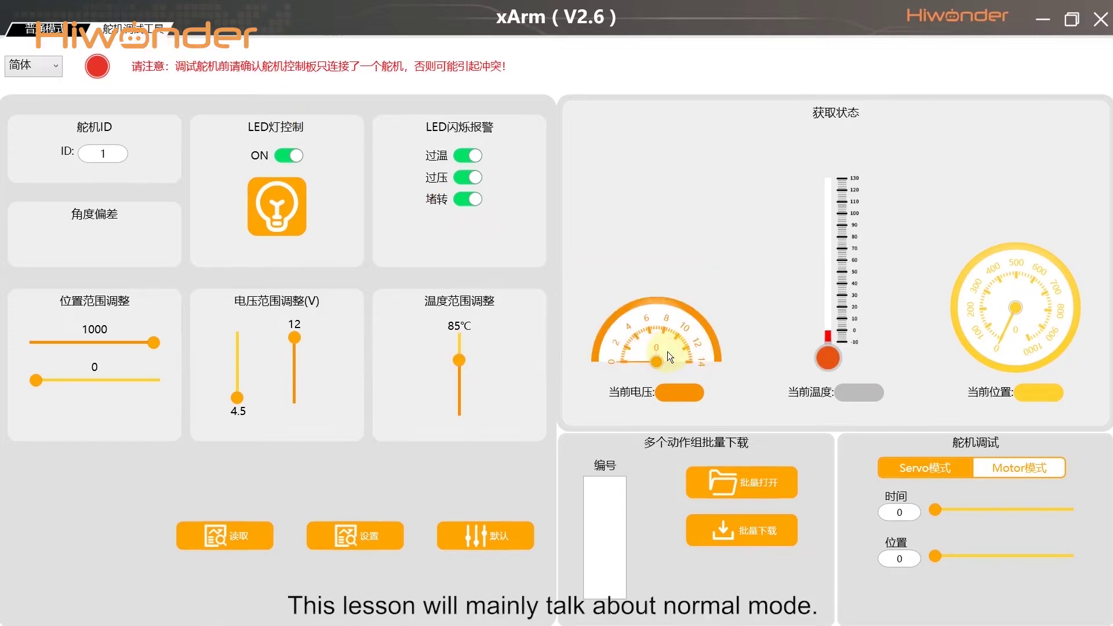
click(52, 26)
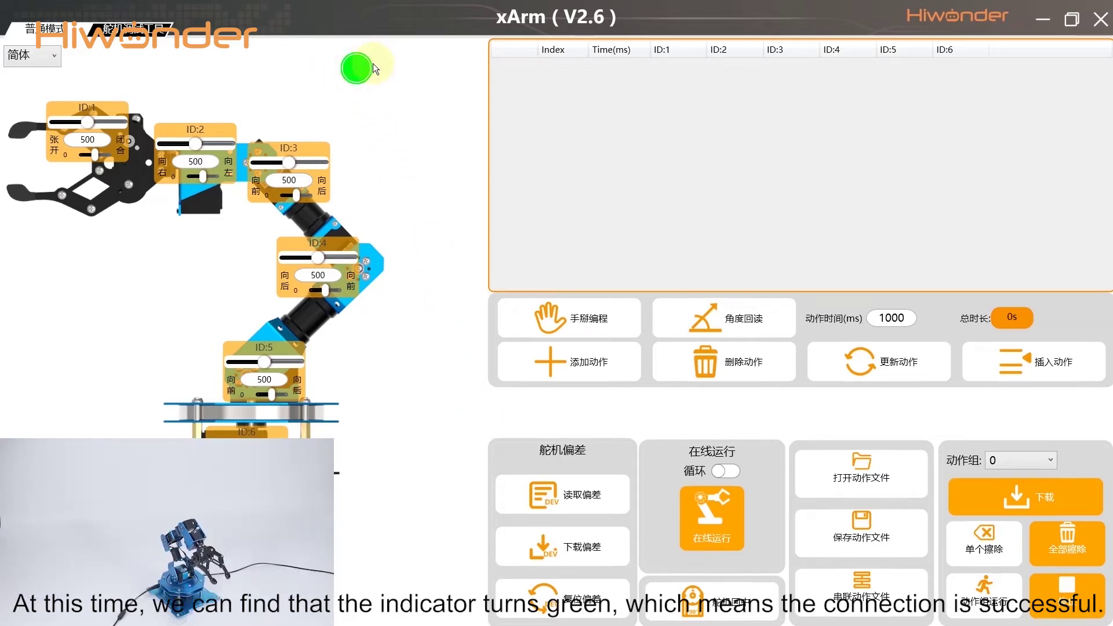
Centre all servos and pose the arm with ID:6 at 420, ID:5 at 560, ID:4 at 680, ID:3 at 675, ID:2 at 465 and ID:1 at 310.
click(707, 608)
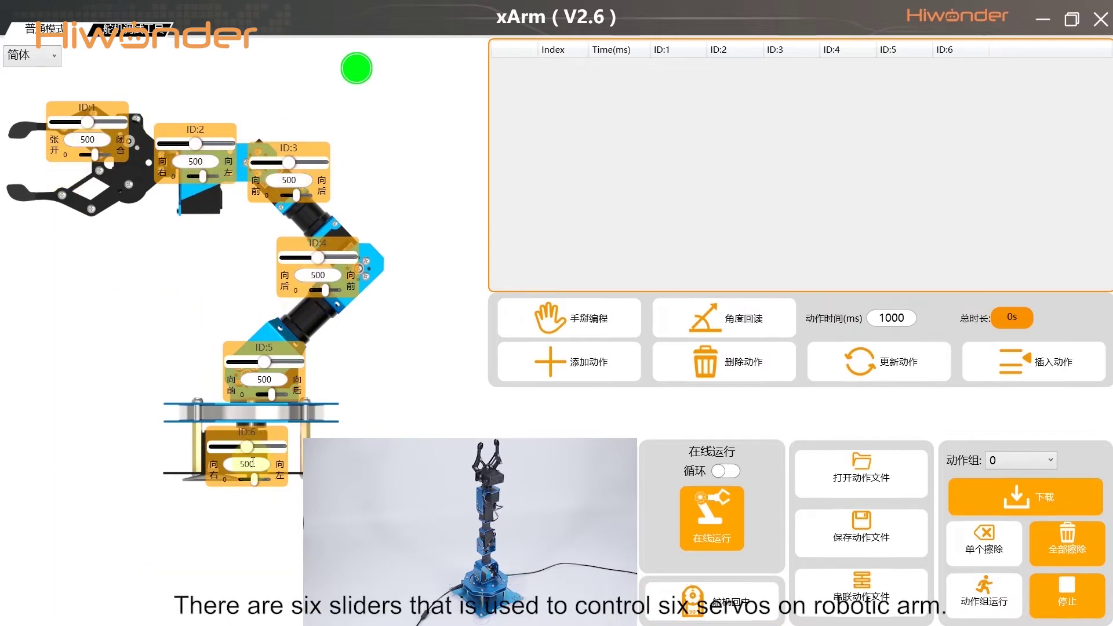
mouse_move(246, 446)
mouse_down()
mouse_move(263, 447)
mouse_move(240, 446)
mouse_up()
drag(261, 361, 268, 362)
drag(317, 258, 329, 257)
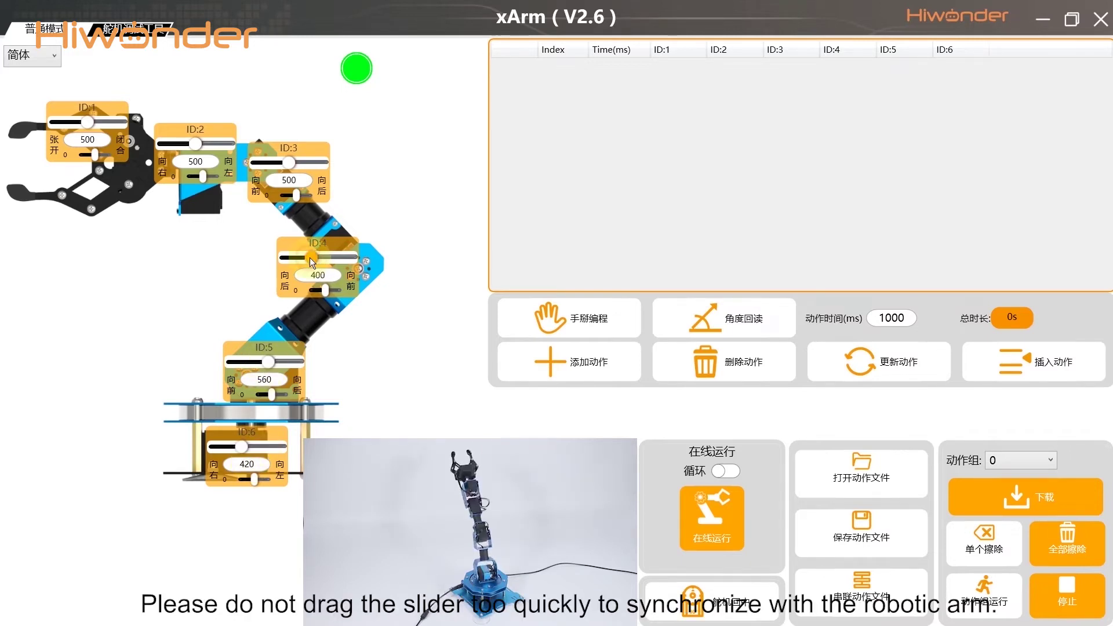
drag(289, 162, 300, 163)
drag(87, 122, 74, 122)
drag(196, 144, 191, 144)
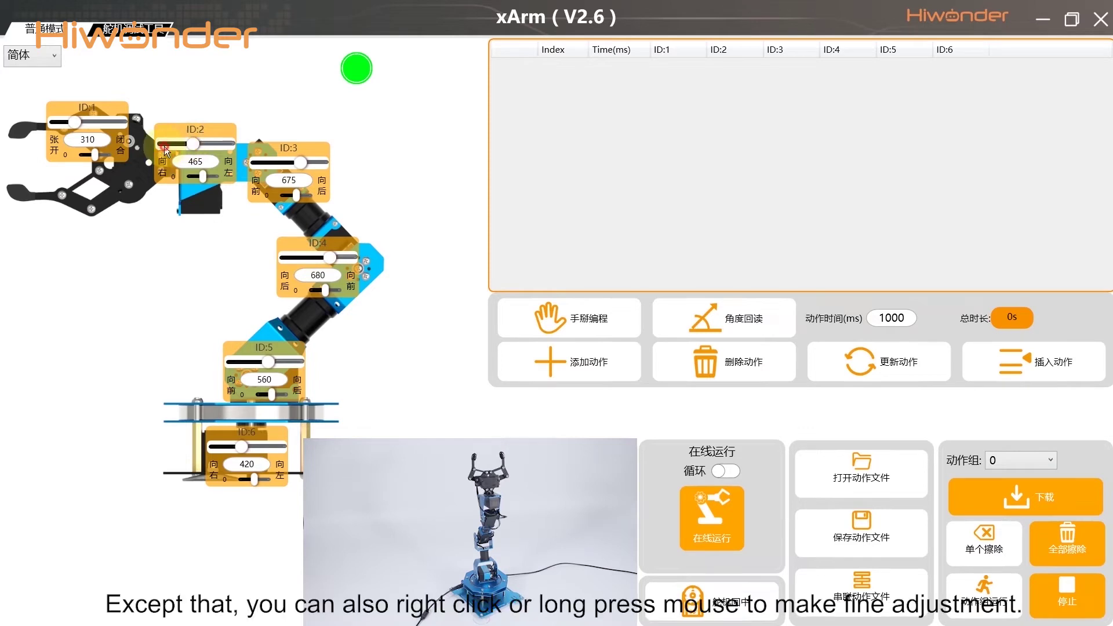
Fine-tune servo ID:1 to 535 and ID:3 to 660, and add the pose to the list as an action.
drag(74, 122, 88, 122)
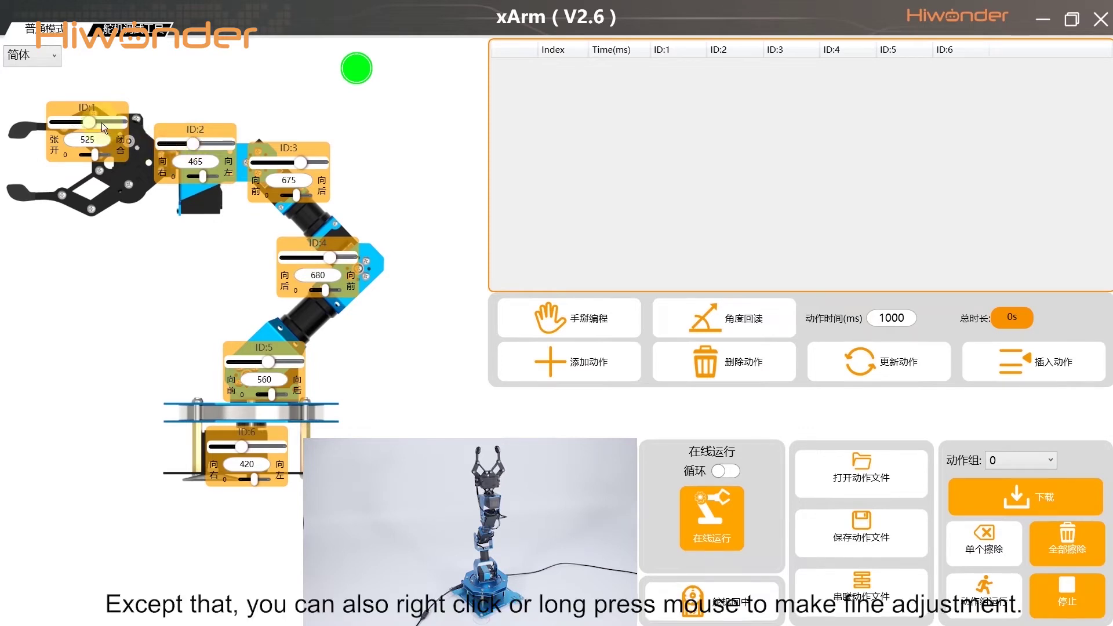
right_click(102, 123)
right_click(277, 164)
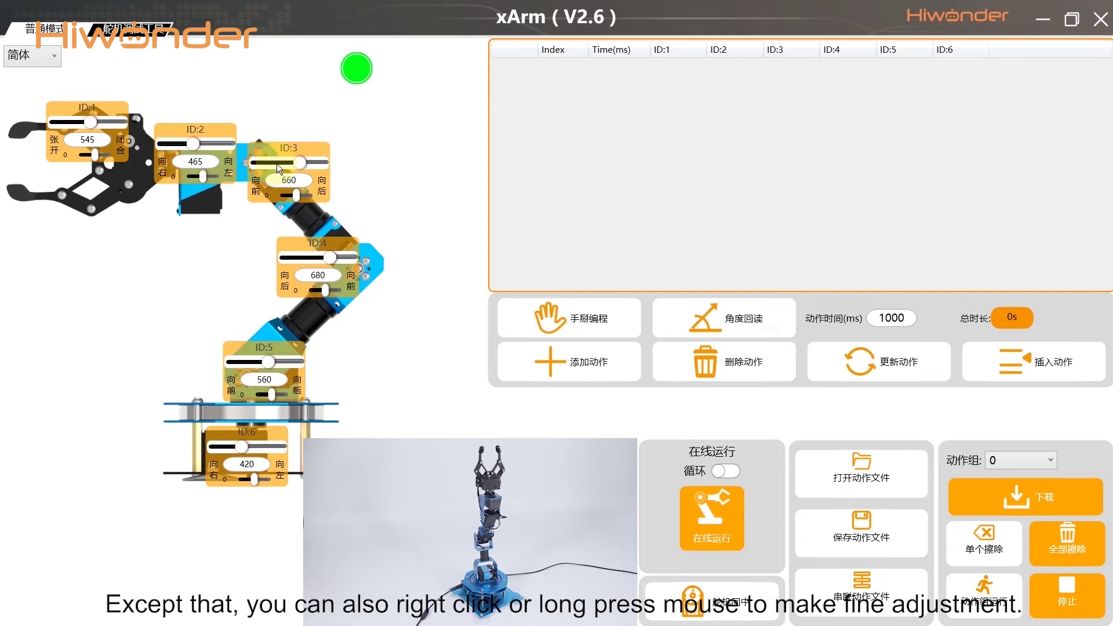
mouse_move(90, 122)
mouse_down()
mouse_move(48, 120)
mouse_move(92, 121)
mouse_up()
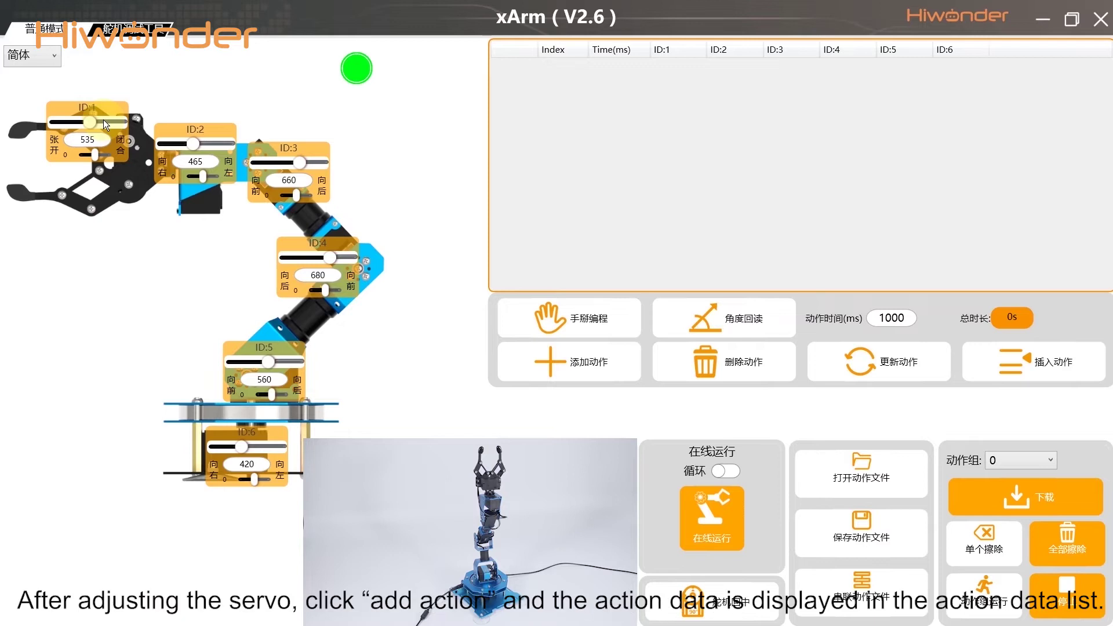
click(568, 365)
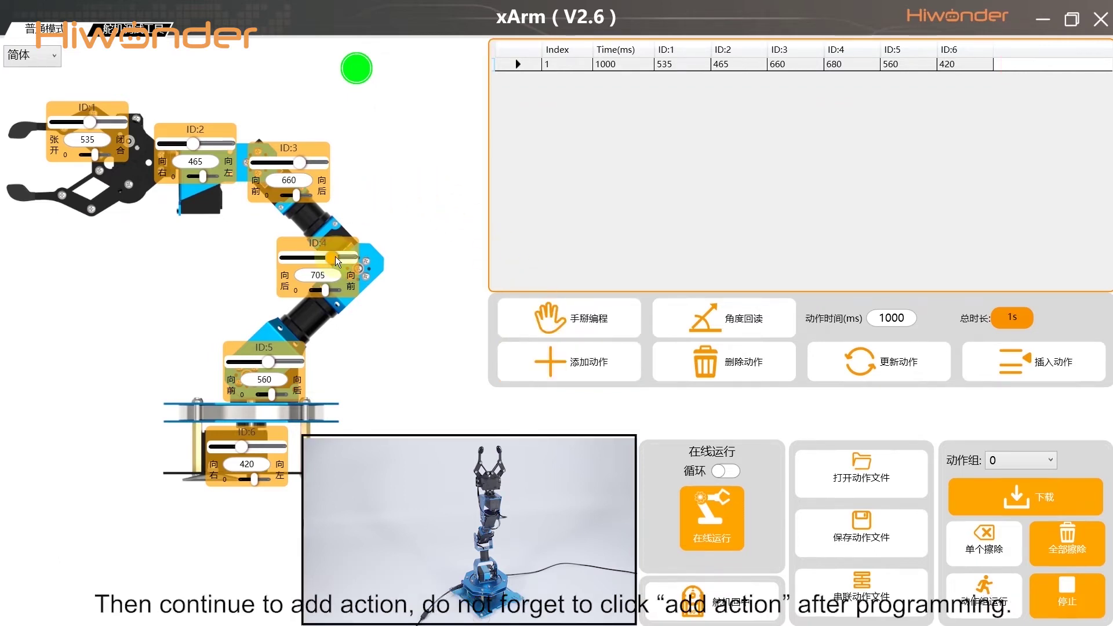
Set servo ID:4 to 750, ID:3 to 800 and ID:6 to 725, and add the pose as the second action.
drag(336, 257, 339, 257)
drag(301, 166, 310, 166)
drag(245, 448, 262, 447)
click(583, 373)
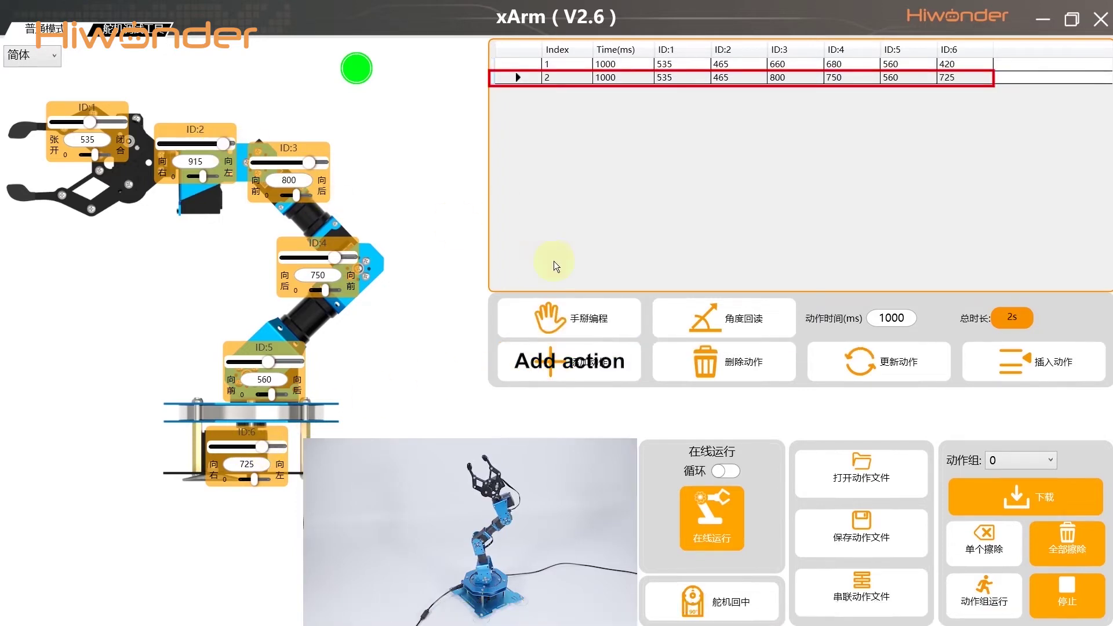
Add a third action with servo ID:2 at 915 and ID:3 at 685, and delete the second action from the list.
click(597, 383)
click(597, 383)
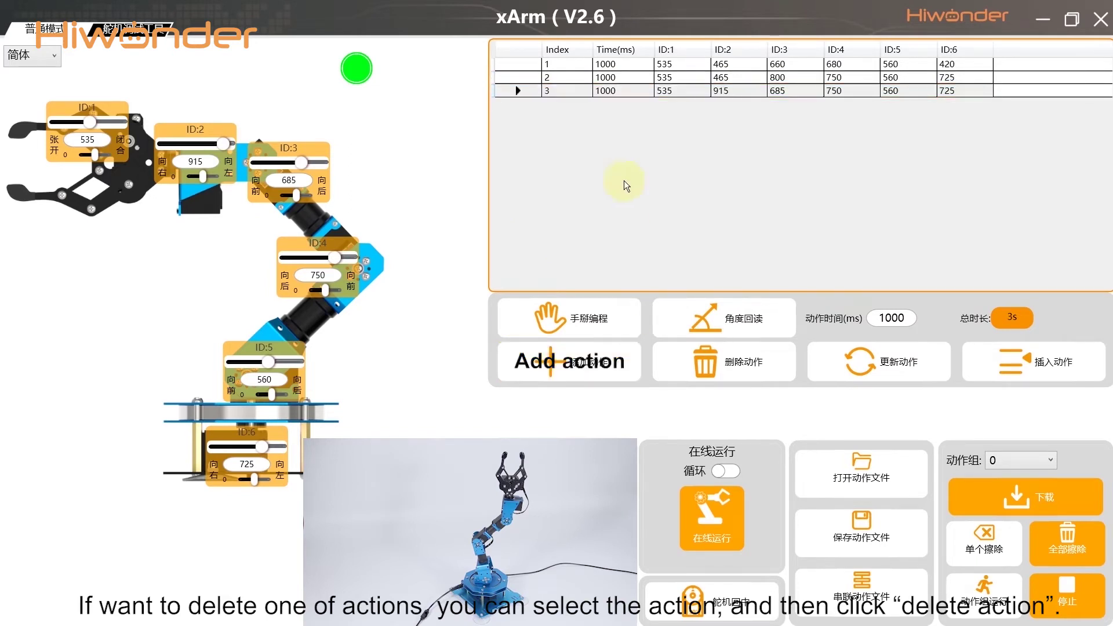
click(626, 77)
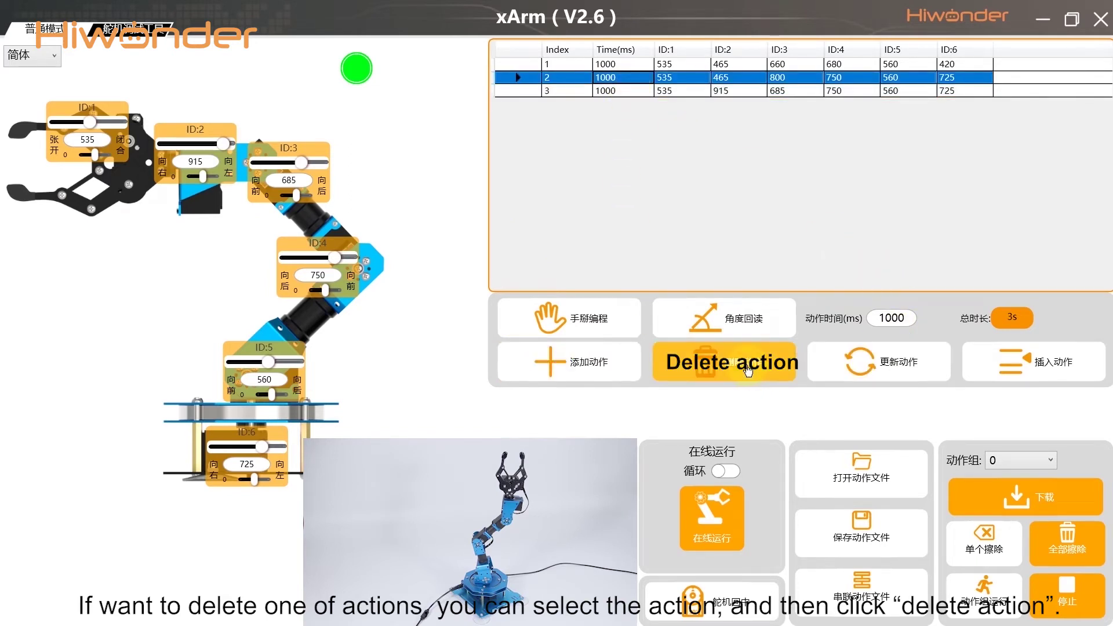
click(751, 374)
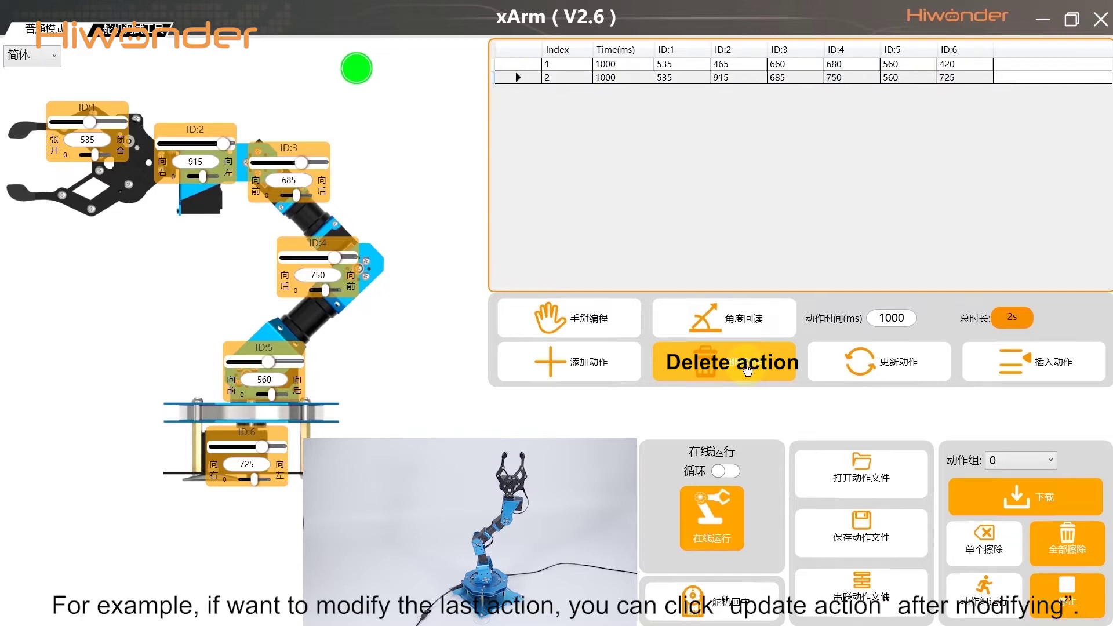
Set servo ID:3 to 590, ID:4 to 610 and ID:5 to 515, and update the last action with this pose.
drag(301, 162, 295, 162)
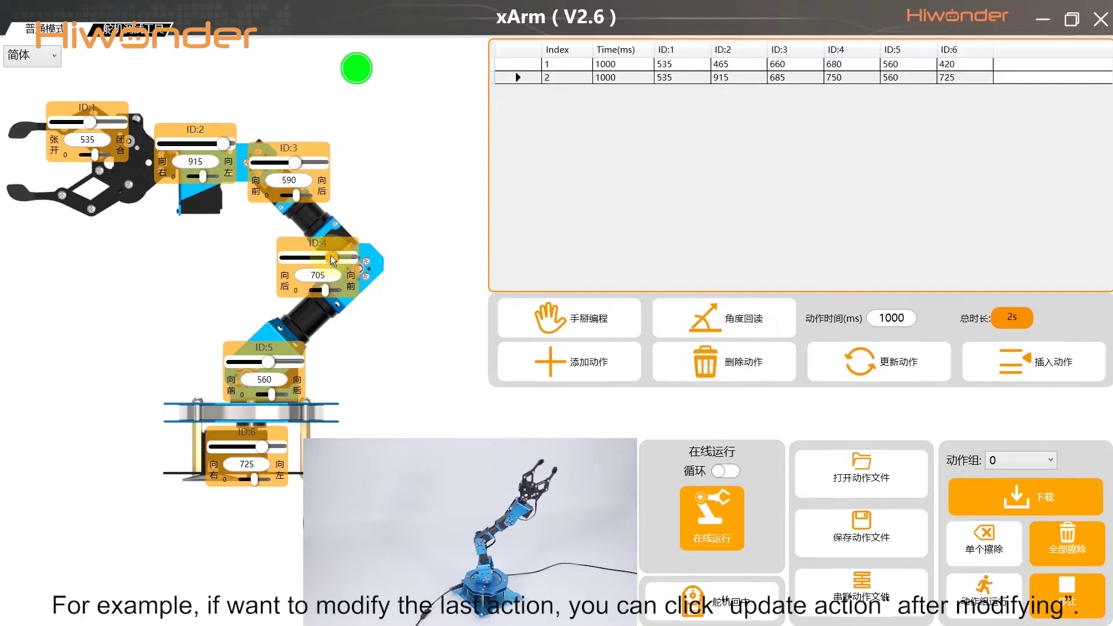
drag(332, 256, 326, 257)
drag(287, 358, 267, 362)
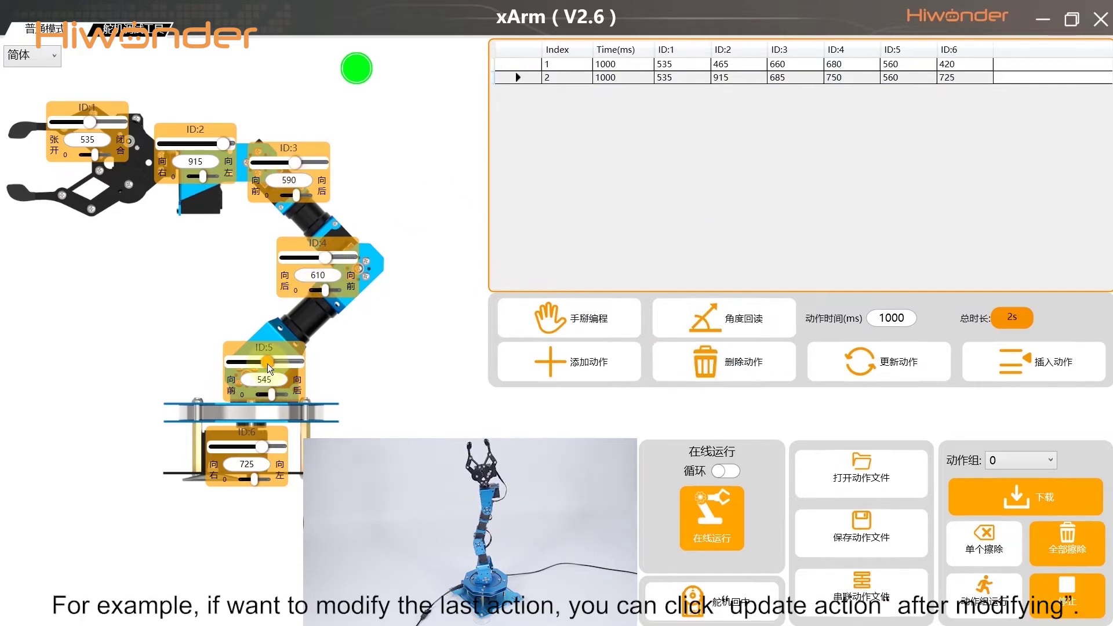
click(596, 81)
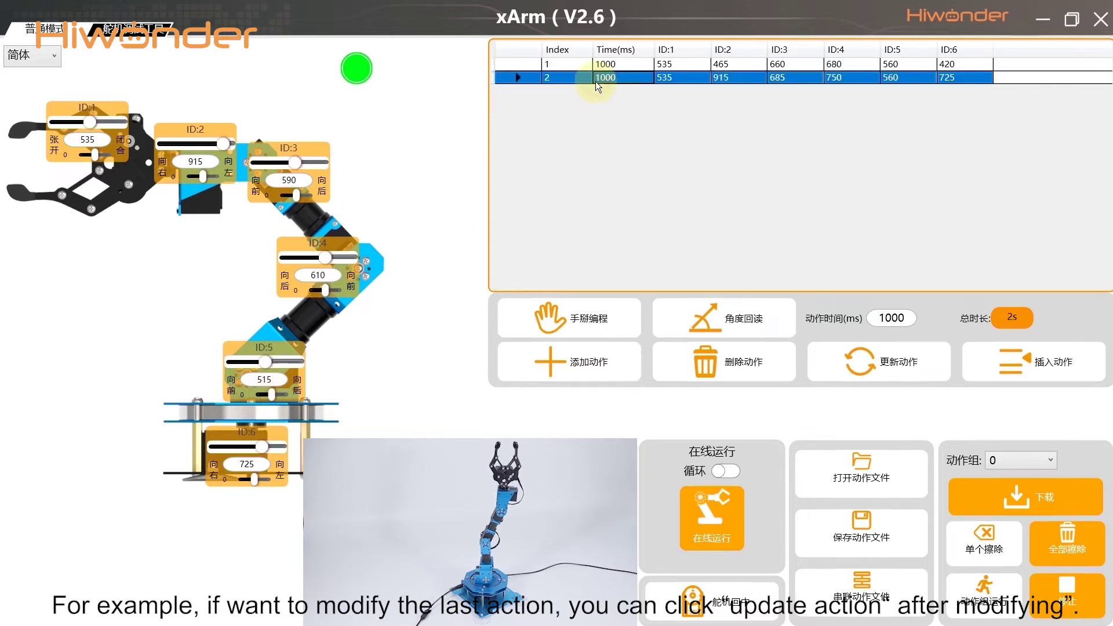
click(887, 374)
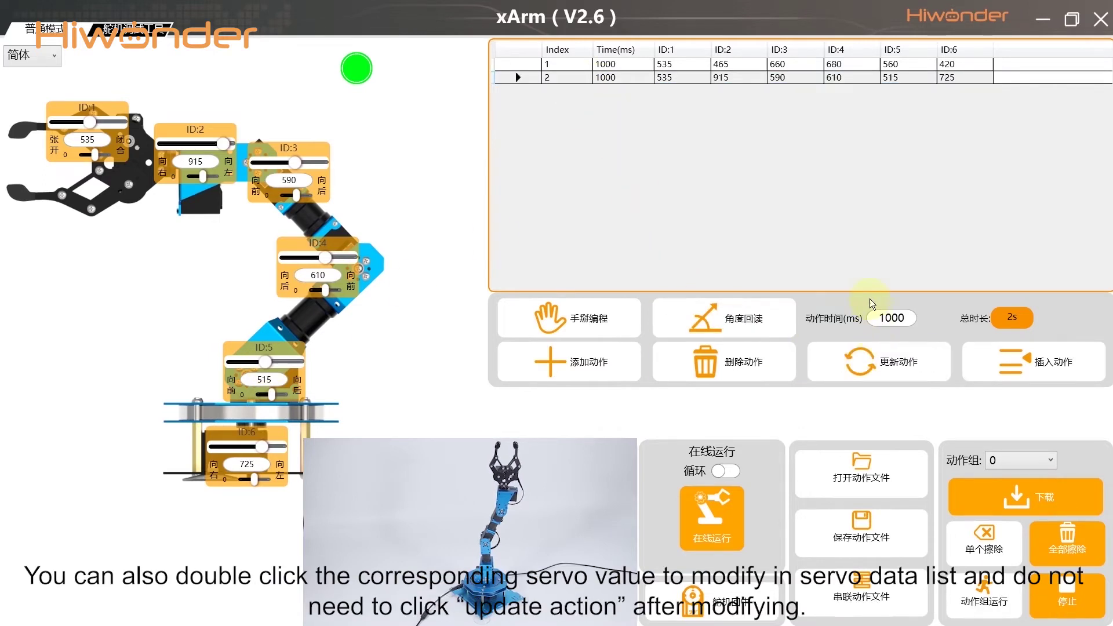
Edit the second action directly in the list, setting its ID:2 value to 900 and its time to 800 ms.
double_click(730, 78)
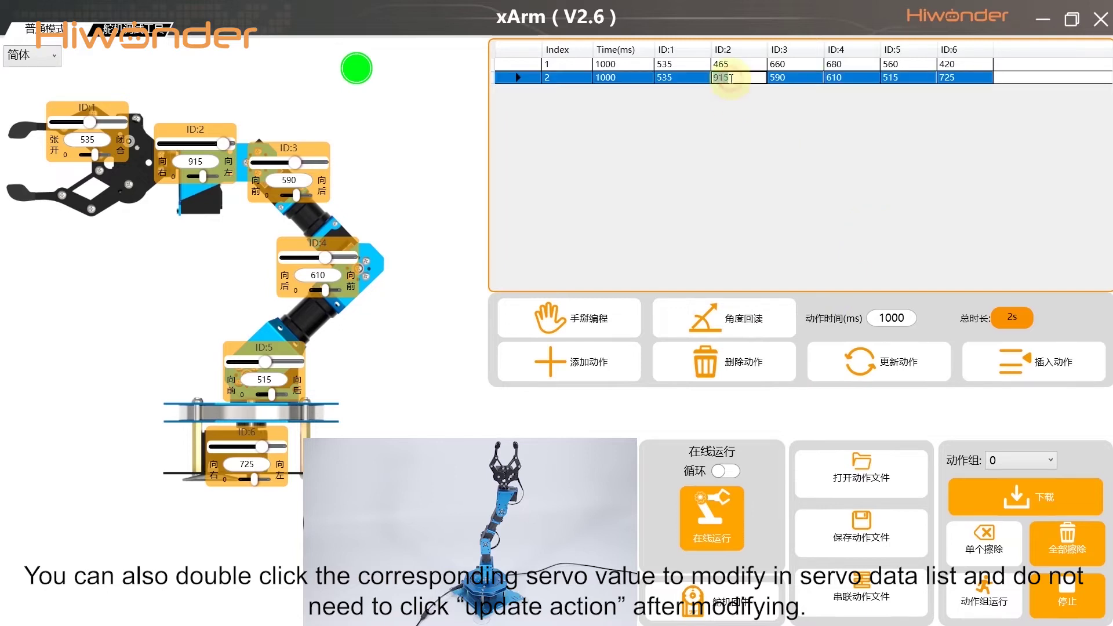
click(758, 79)
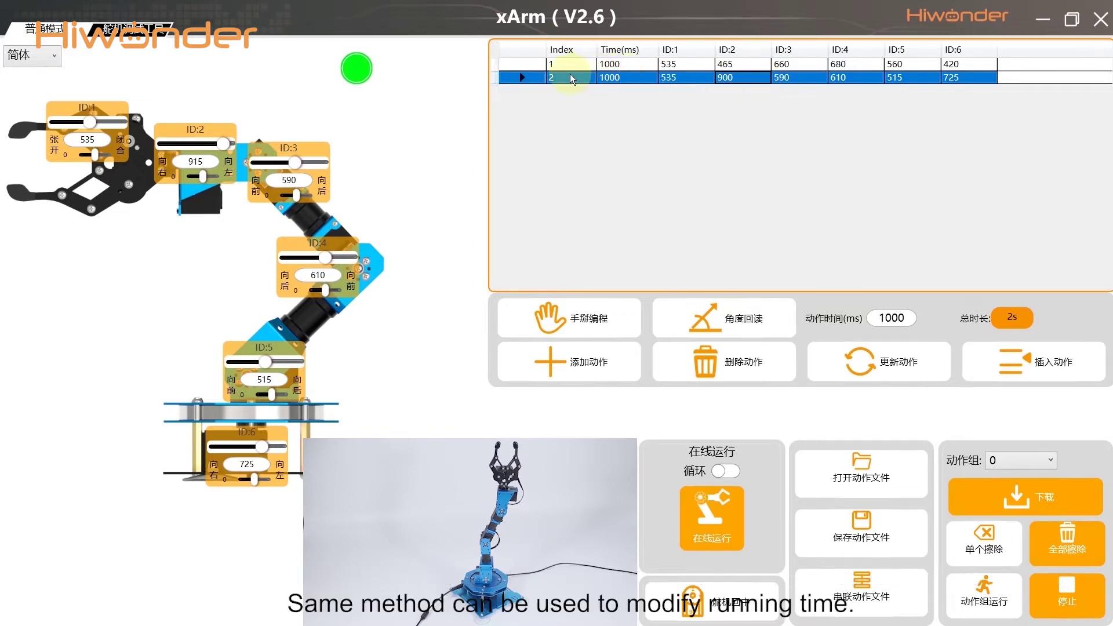
click(611, 78)
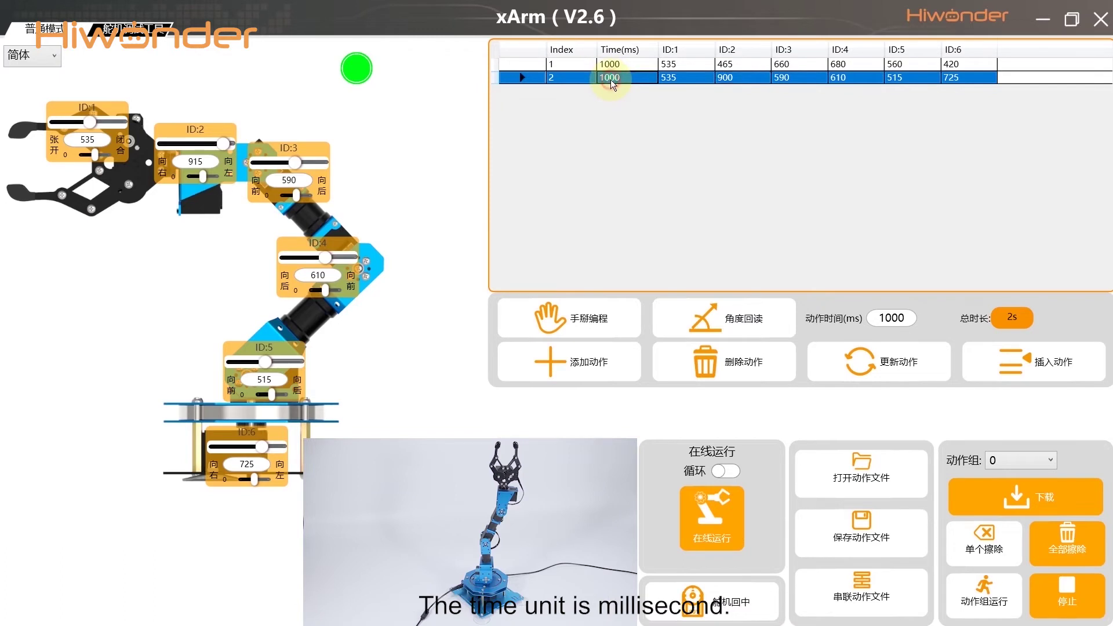
click(627, 78)
drag(597, 74, 591, 70)
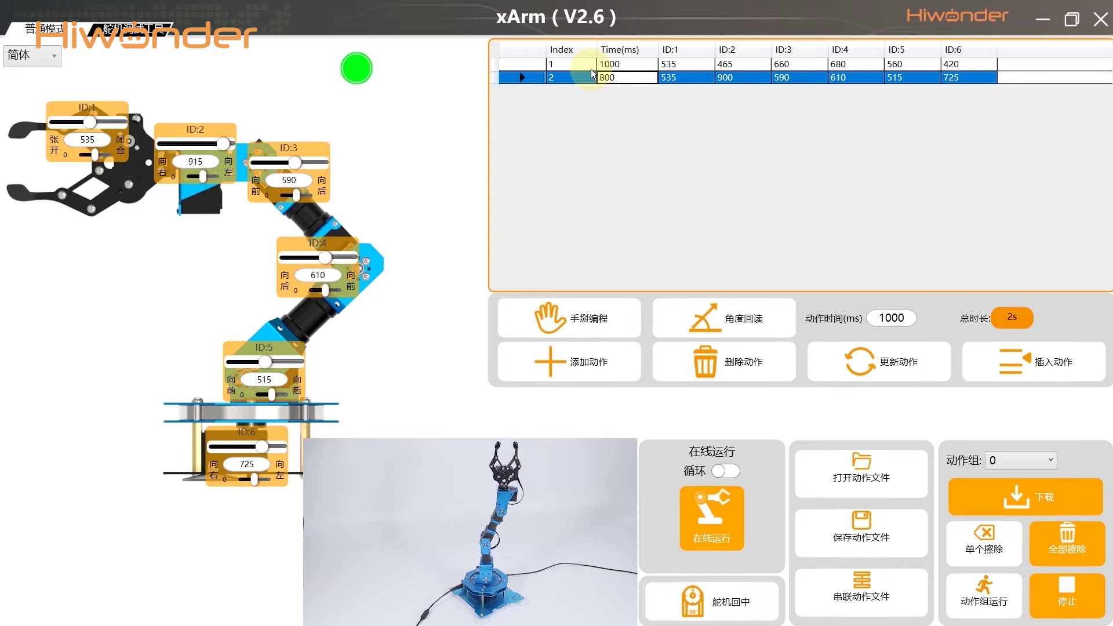
key(Return)
Set servo ID:2 to 770, ID:3 to 530 and ID:4 to 530, and insert the pose before the first action.
drag(225, 144, 215, 142)
drag(291, 163, 288, 163)
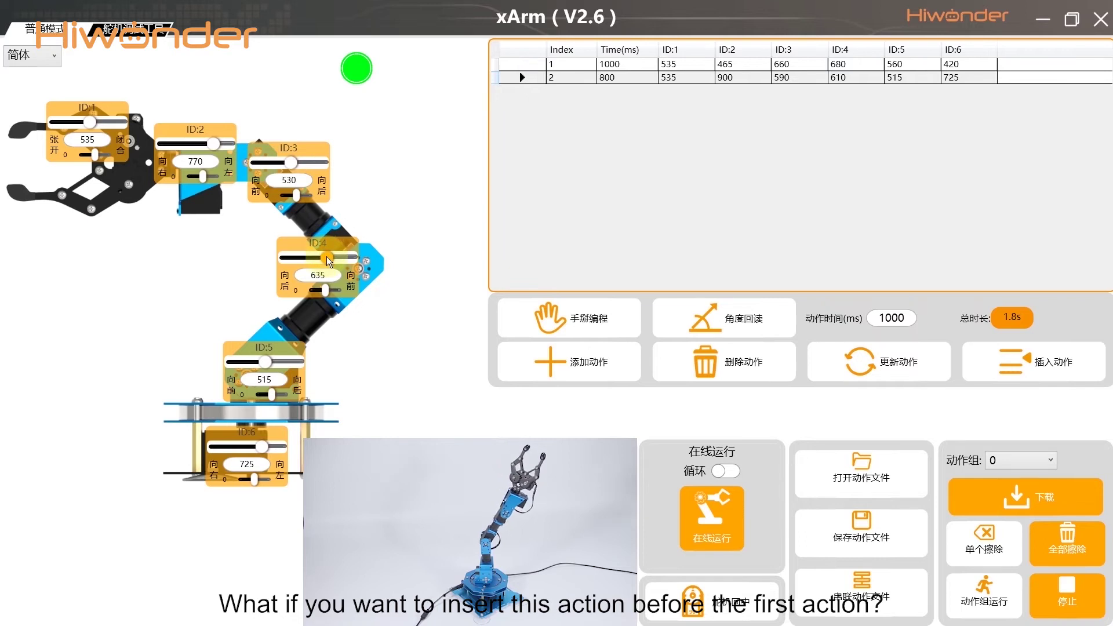
drag(326, 256, 318, 259)
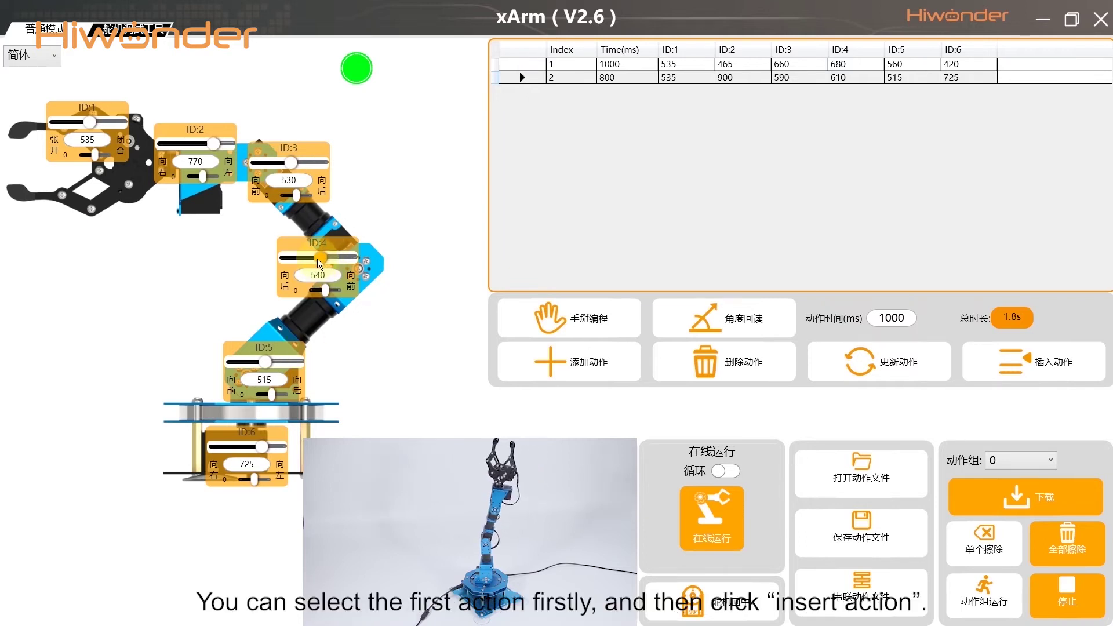
click(562, 63)
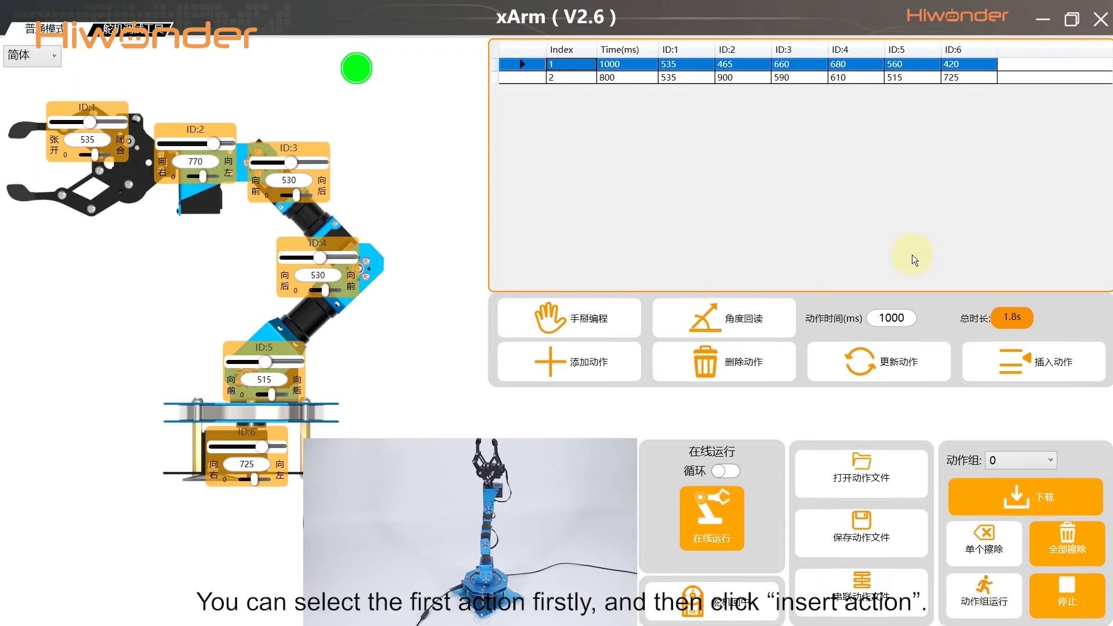
click(1034, 366)
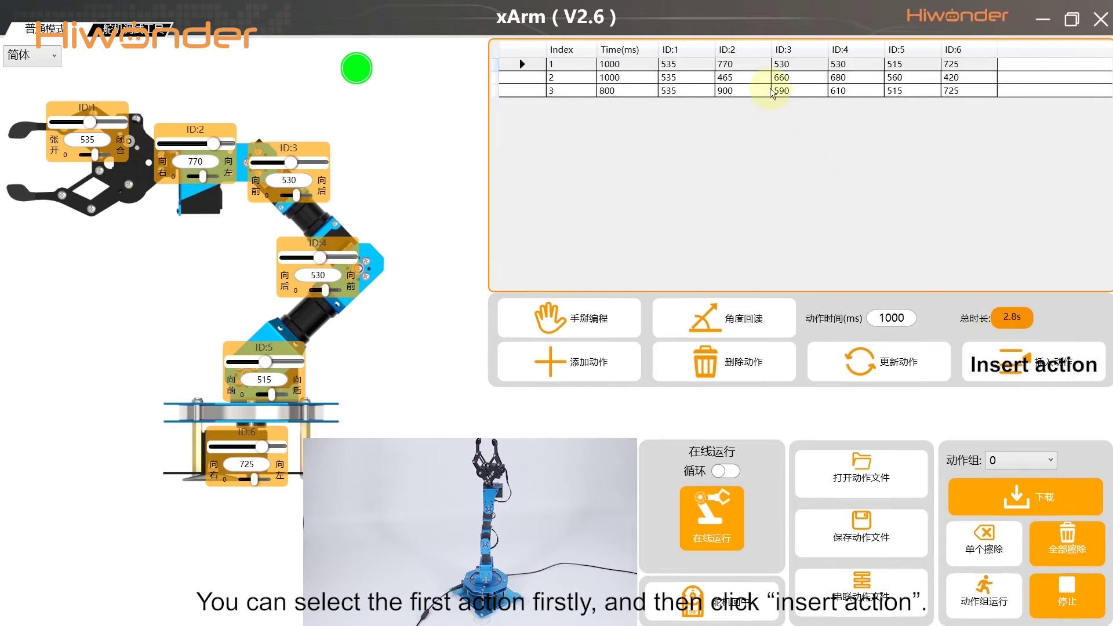
Run the second and first actions individually to check them, and run the whole action list online.
click(754, 66)
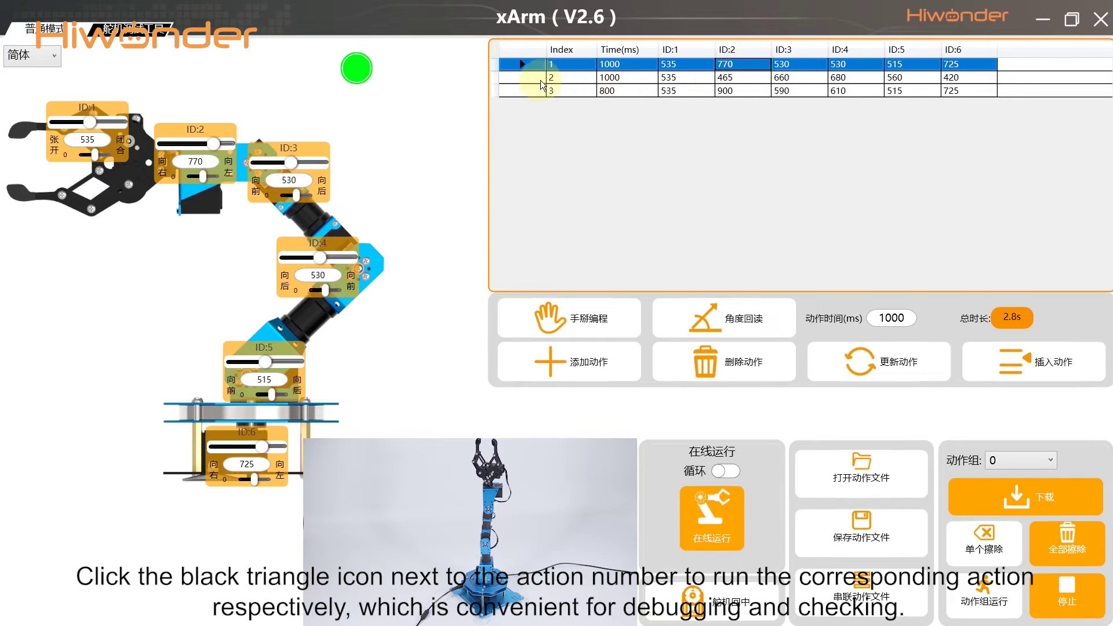
click(523, 78)
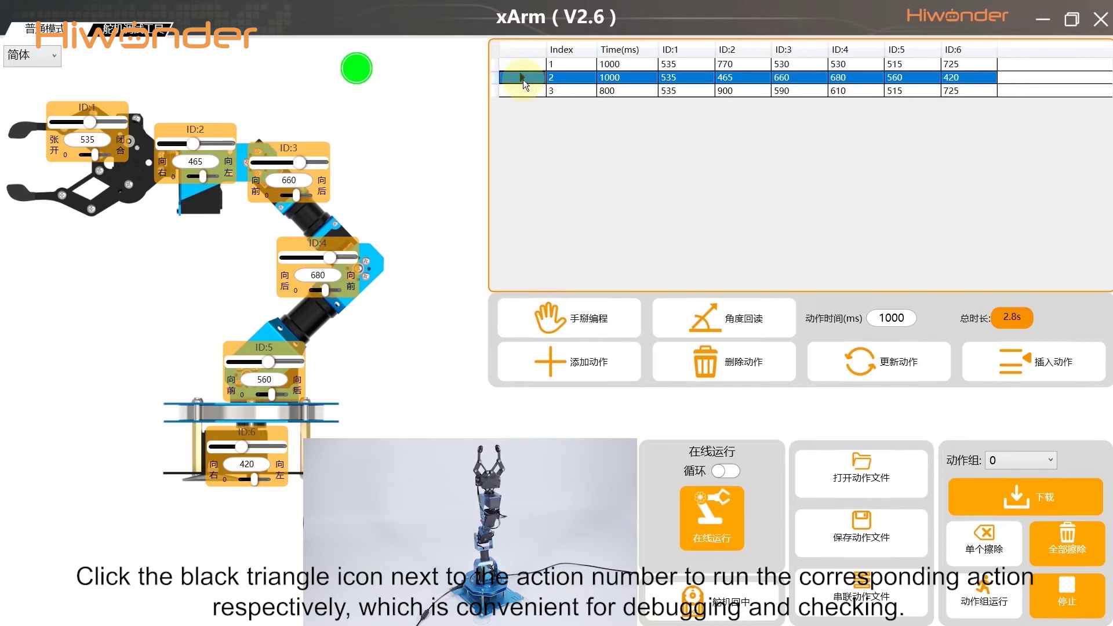
click(525, 65)
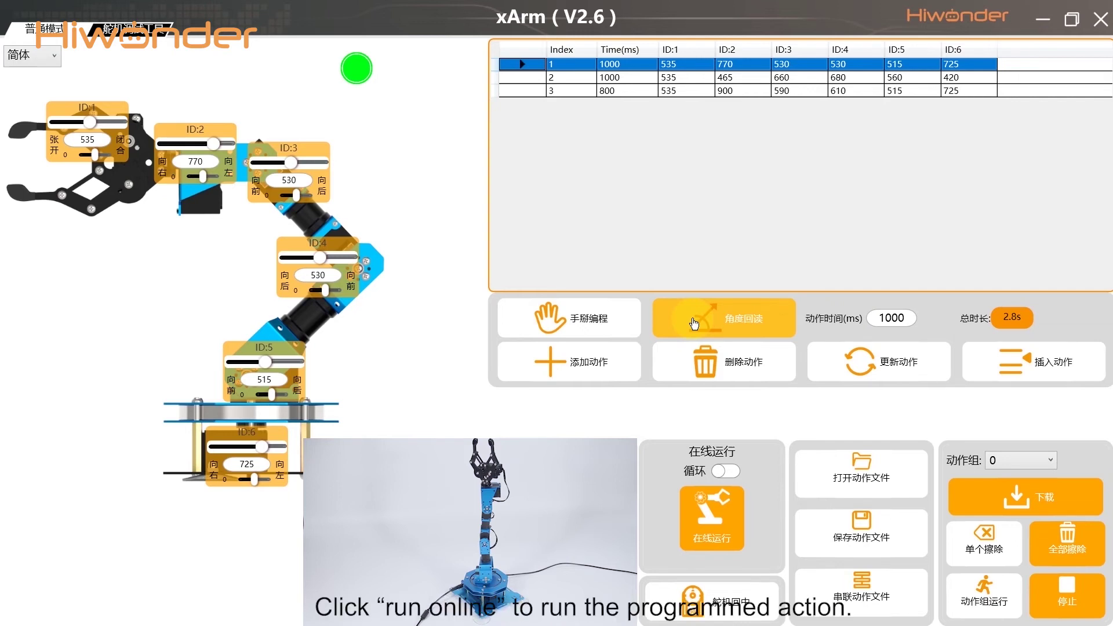
click(712, 522)
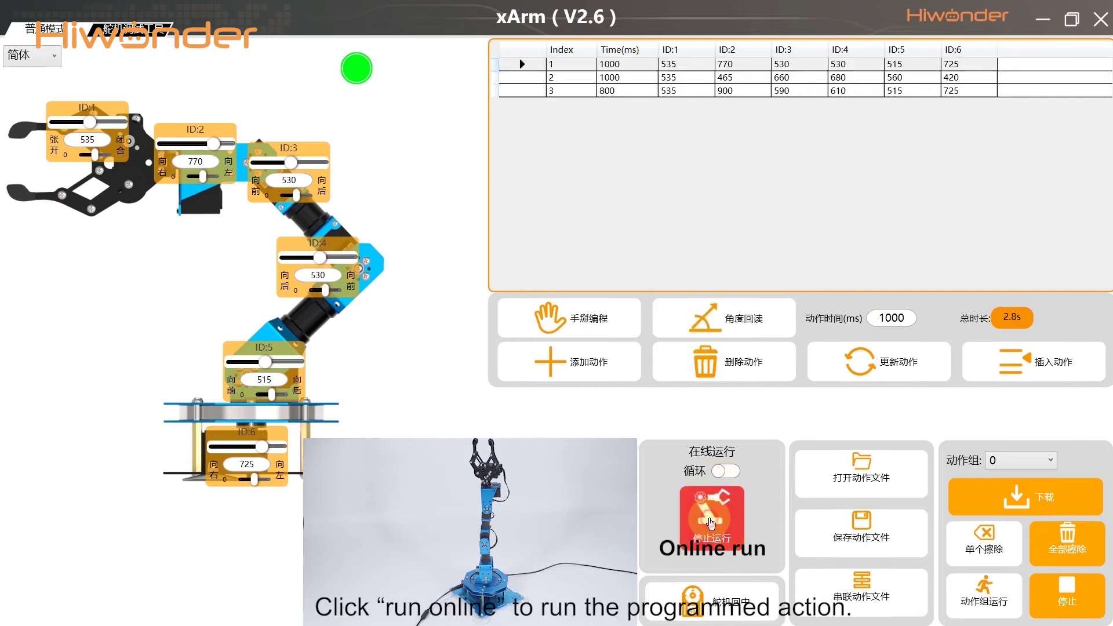
Return all servos to their centre position and toggle the loop option for online running.
click(726, 606)
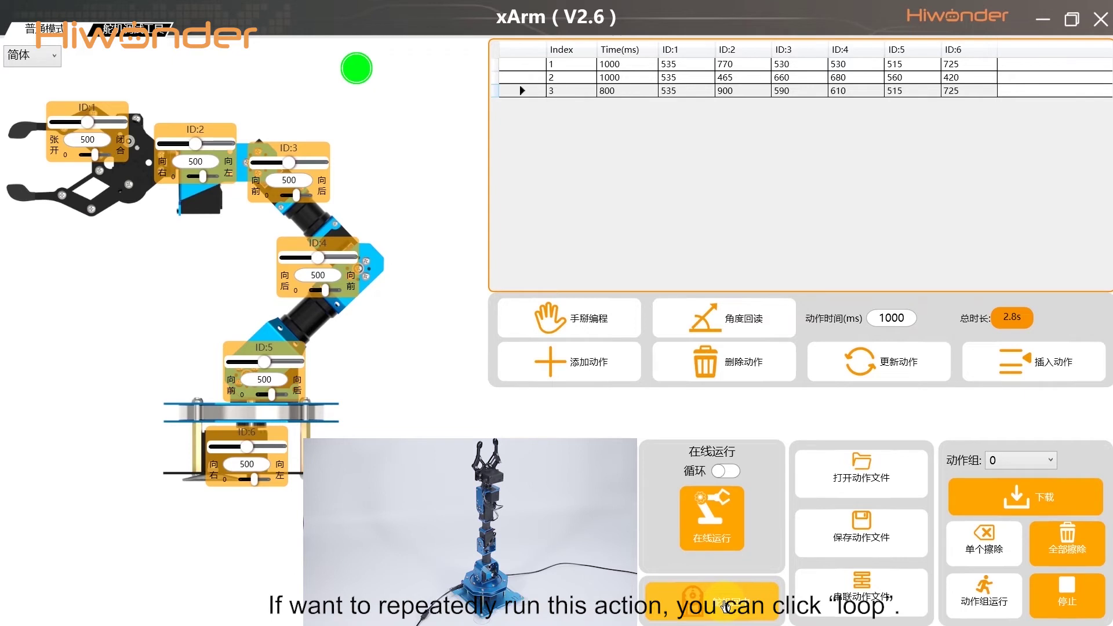
click(725, 471)
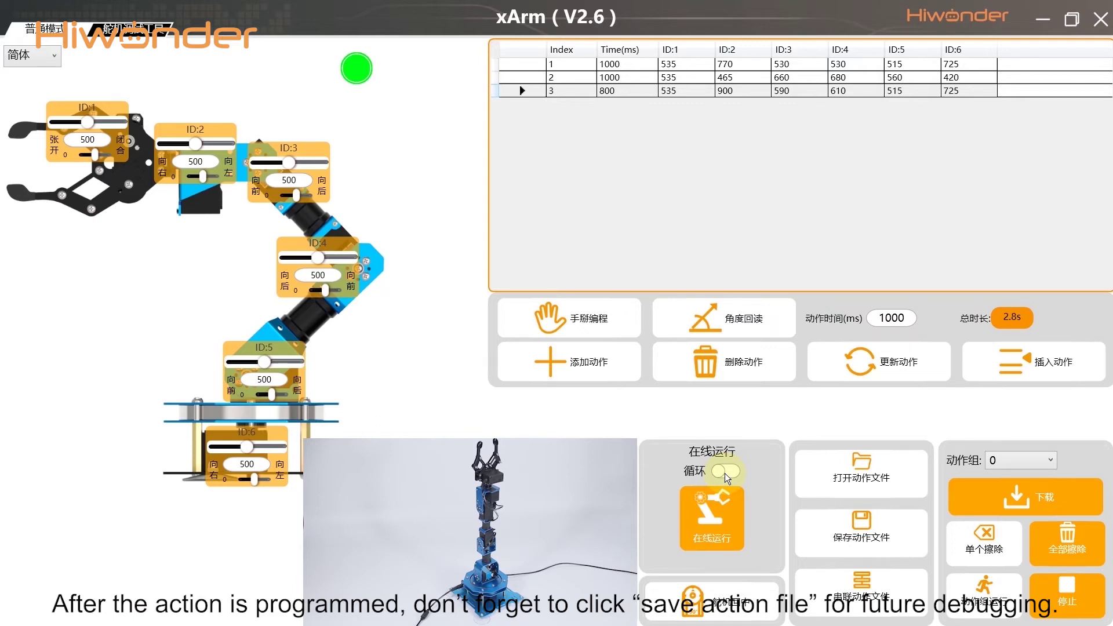
Save the programmed action list as an action file named 20号 in the xArm1S动作组 folder.
click(860, 538)
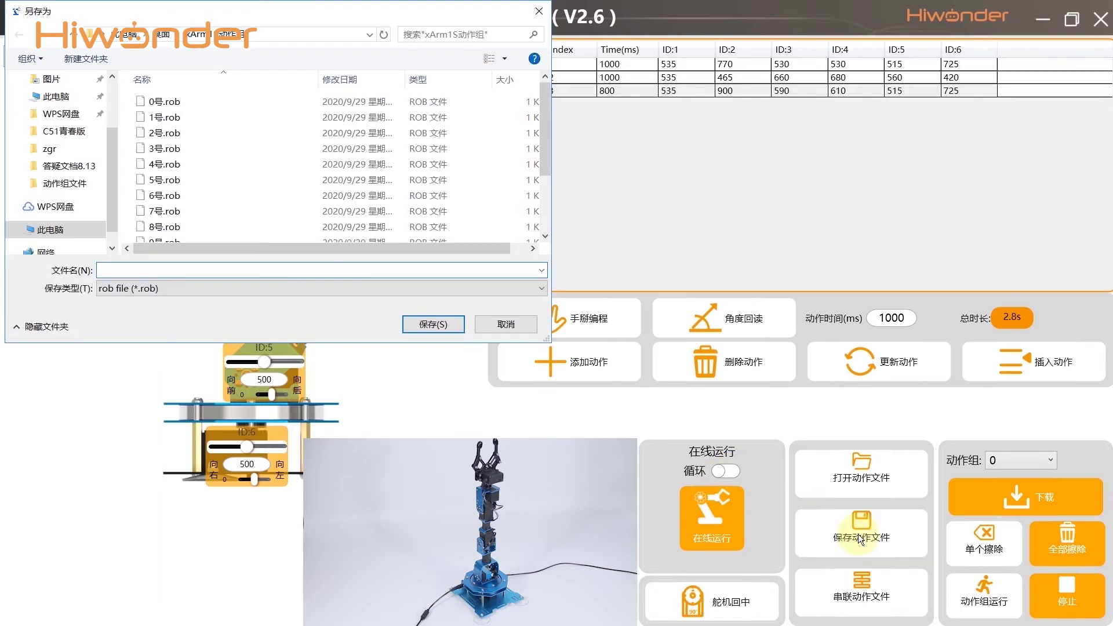
click(322, 270)
text(2)
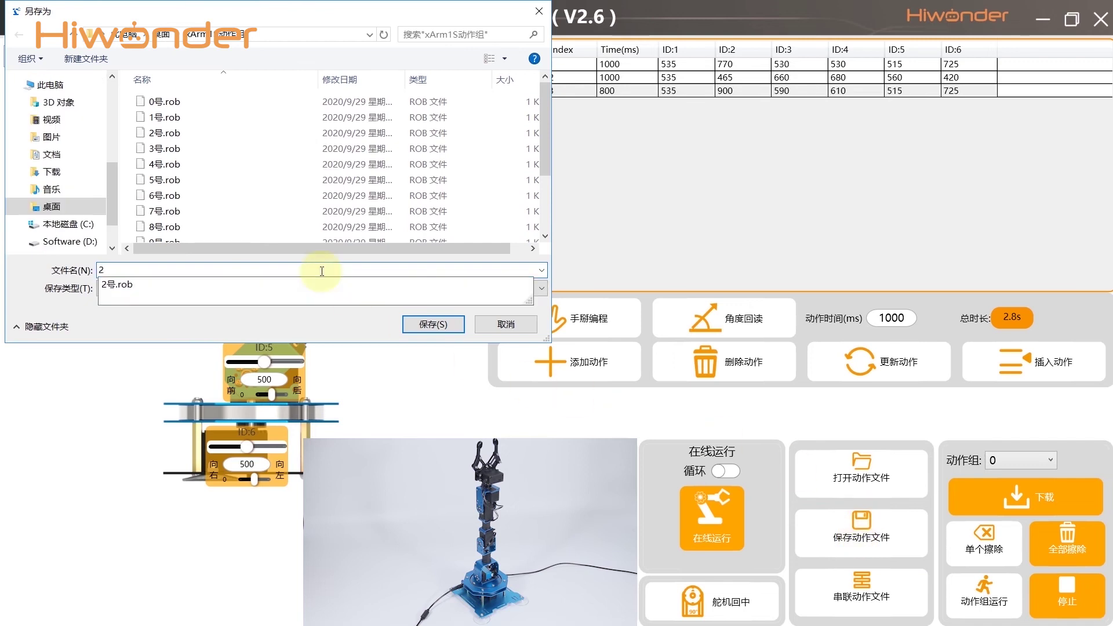
text(0hao)
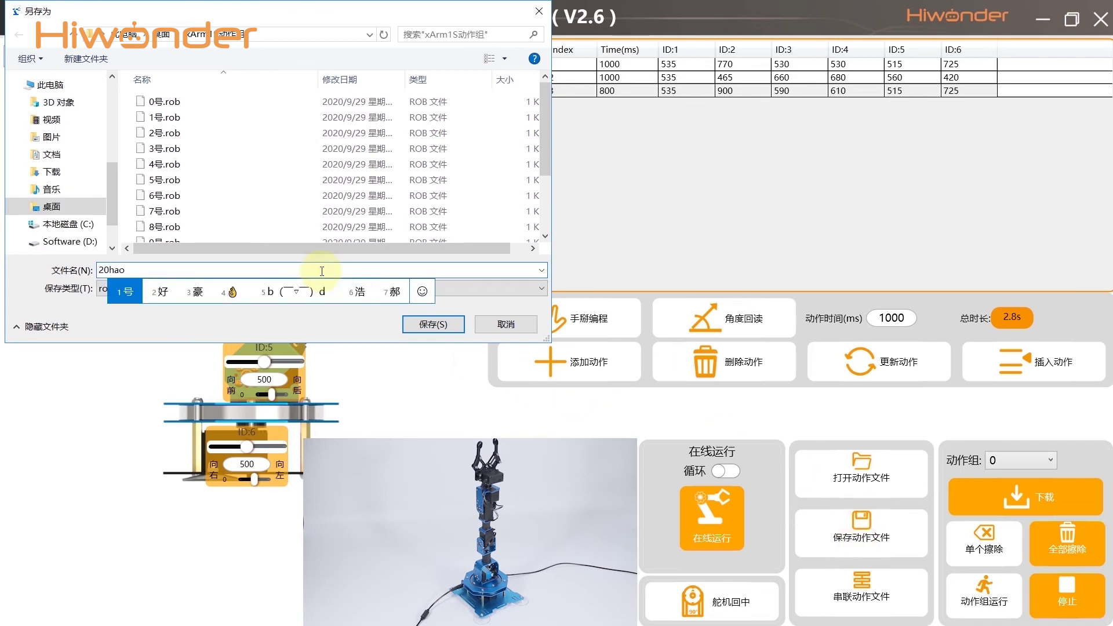
key(space)
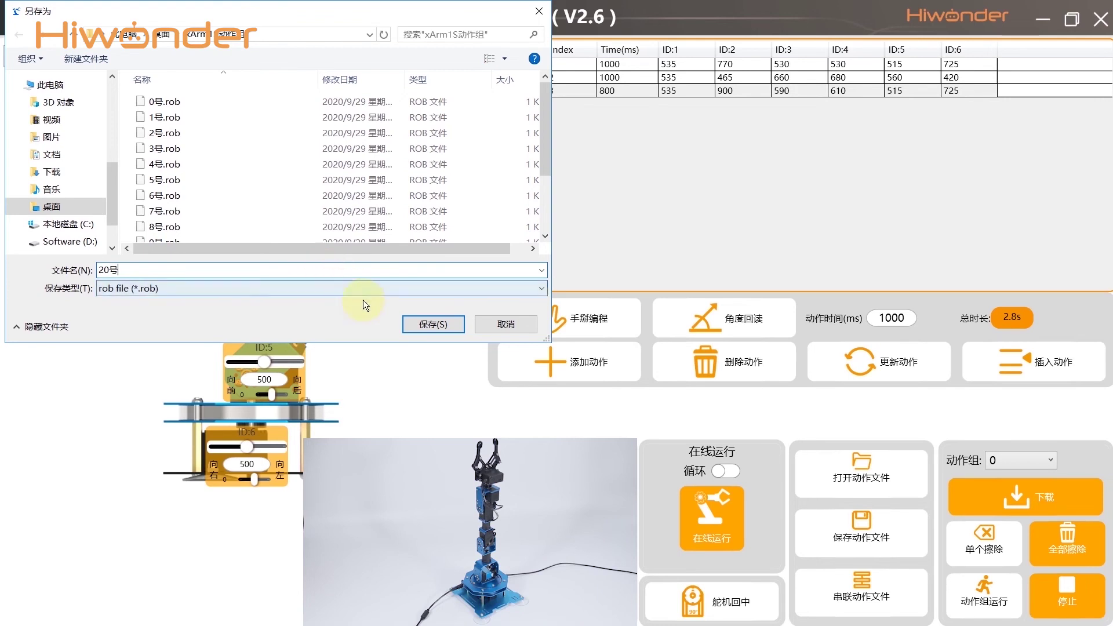
click(420, 324)
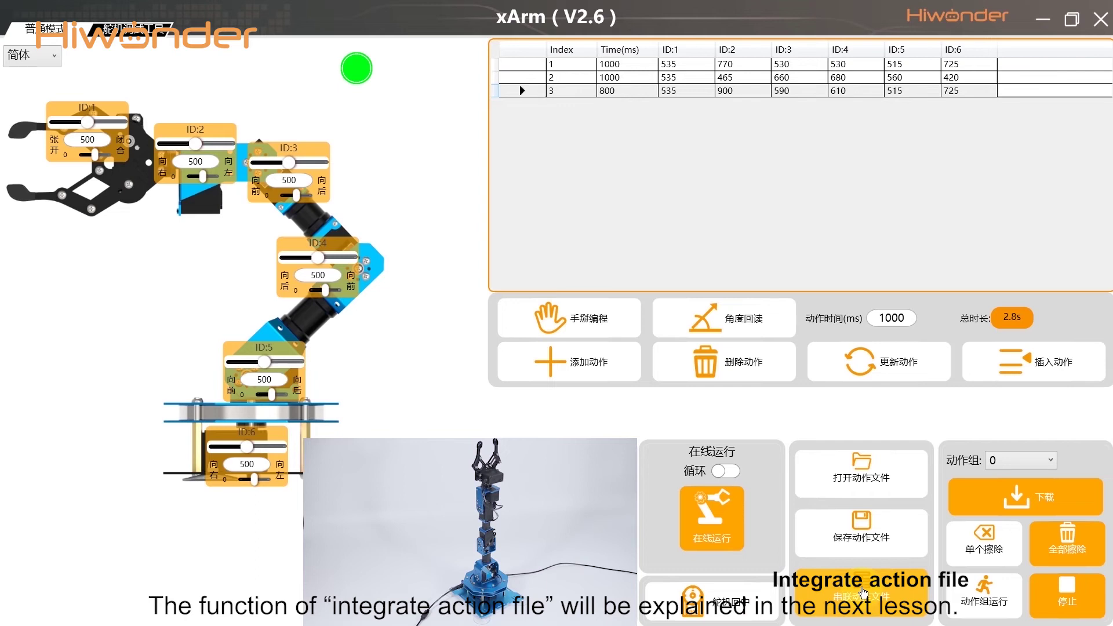
Delete all three actions from the action list, starting with the first one.
click(586, 64)
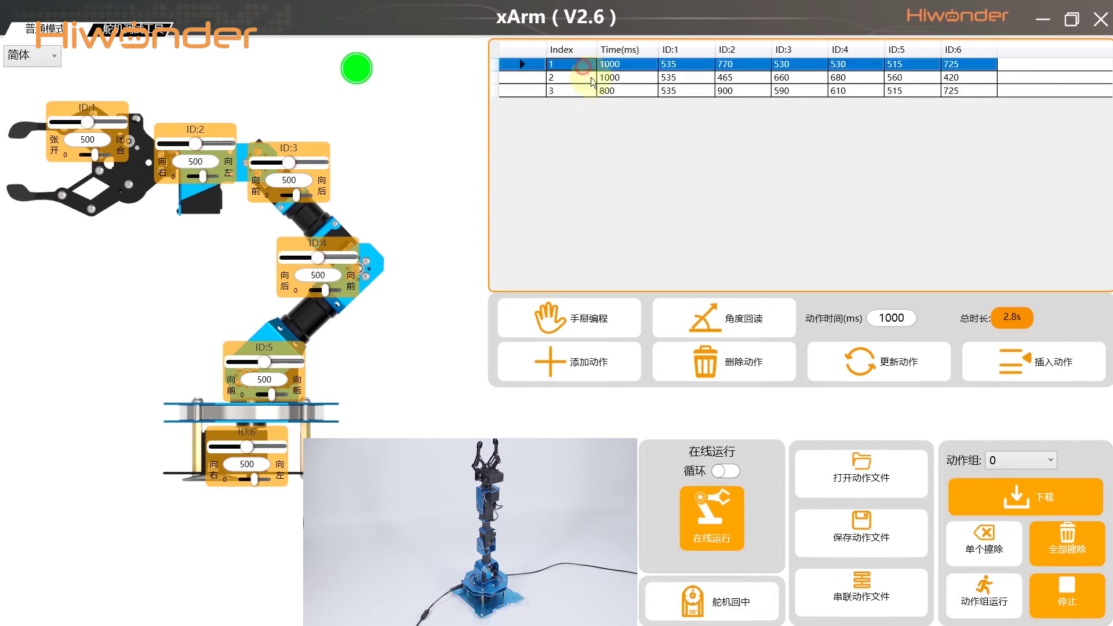
click(749, 363)
click(750, 363)
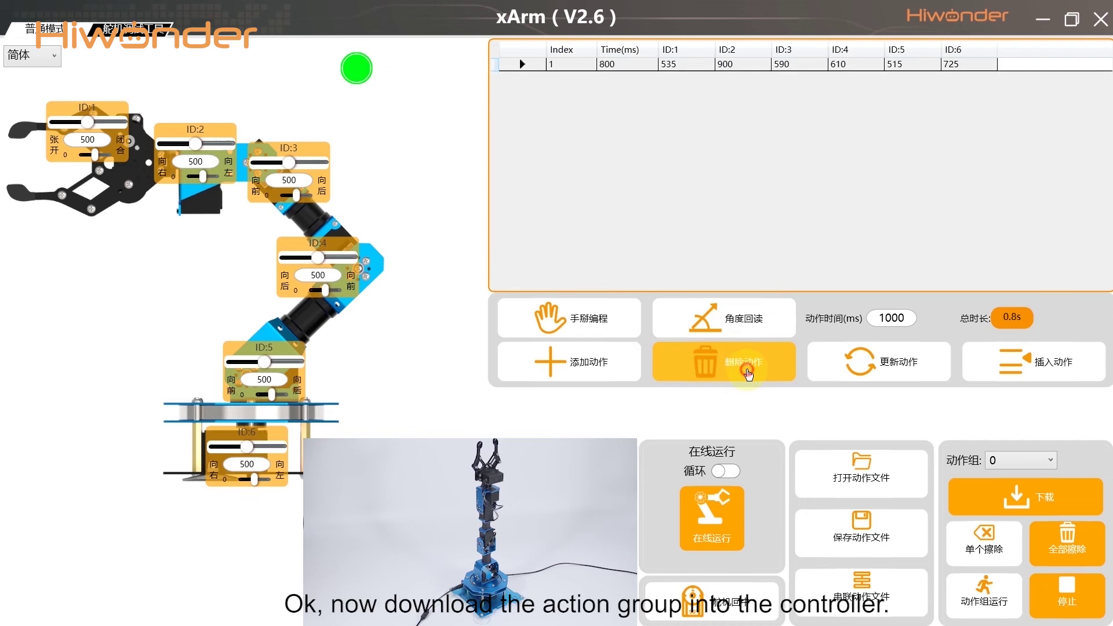
click(750, 364)
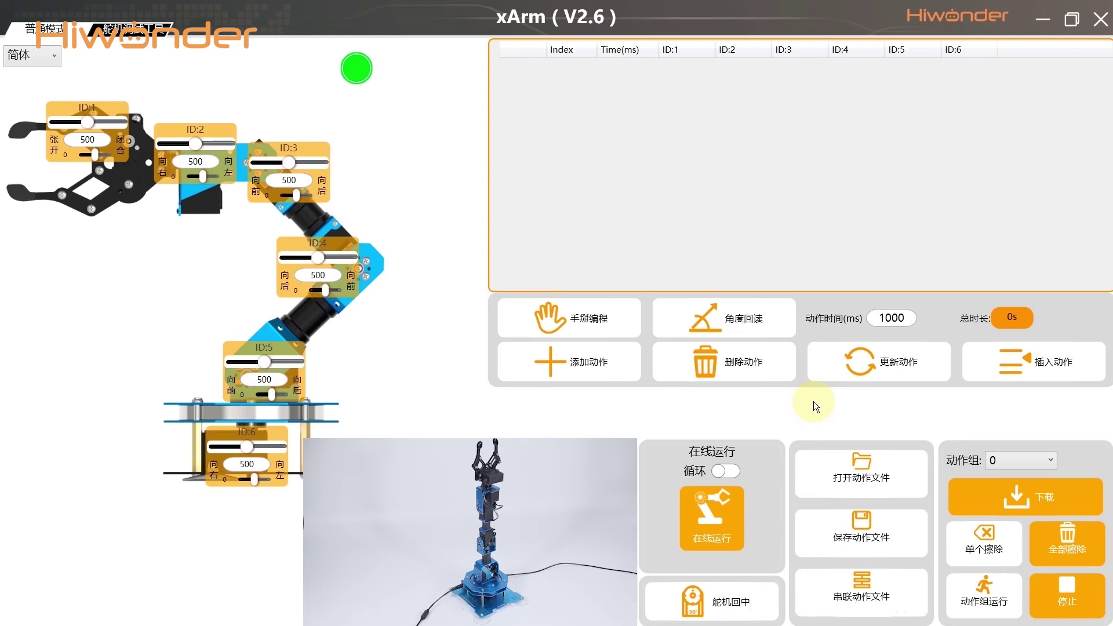
Open the saved action file 20号.rob to load its actions into the list.
click(852, 479)
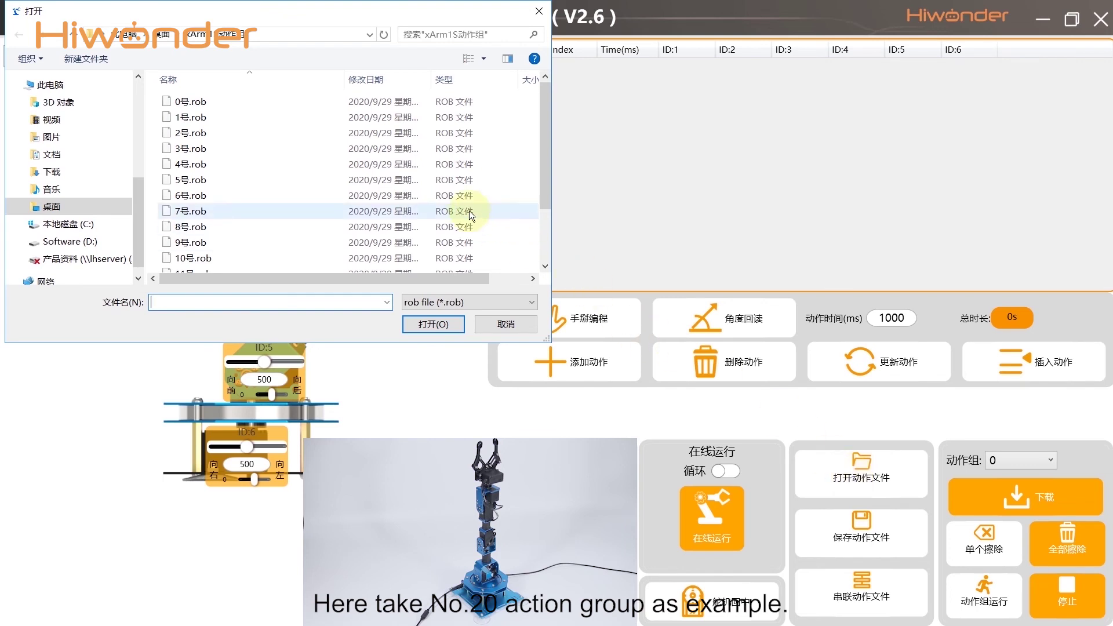
scroll(469, 209, down, 2)
click(334, 250)
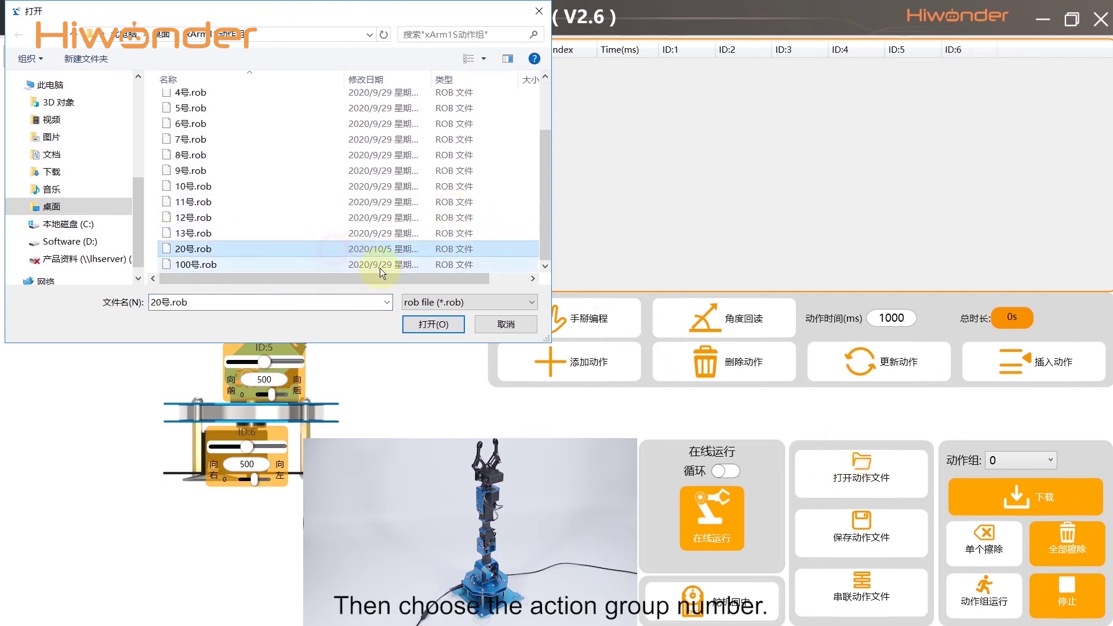
click(427, 328)
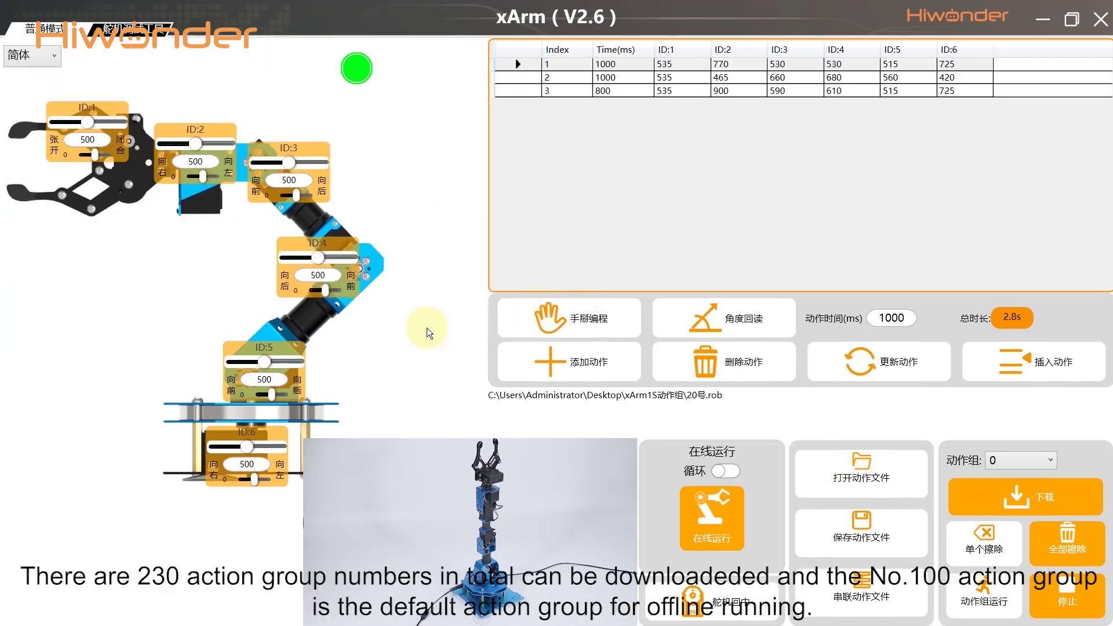
Choose action group number 20 and download the loaded actions to it in the controller.
click(1001, 461)
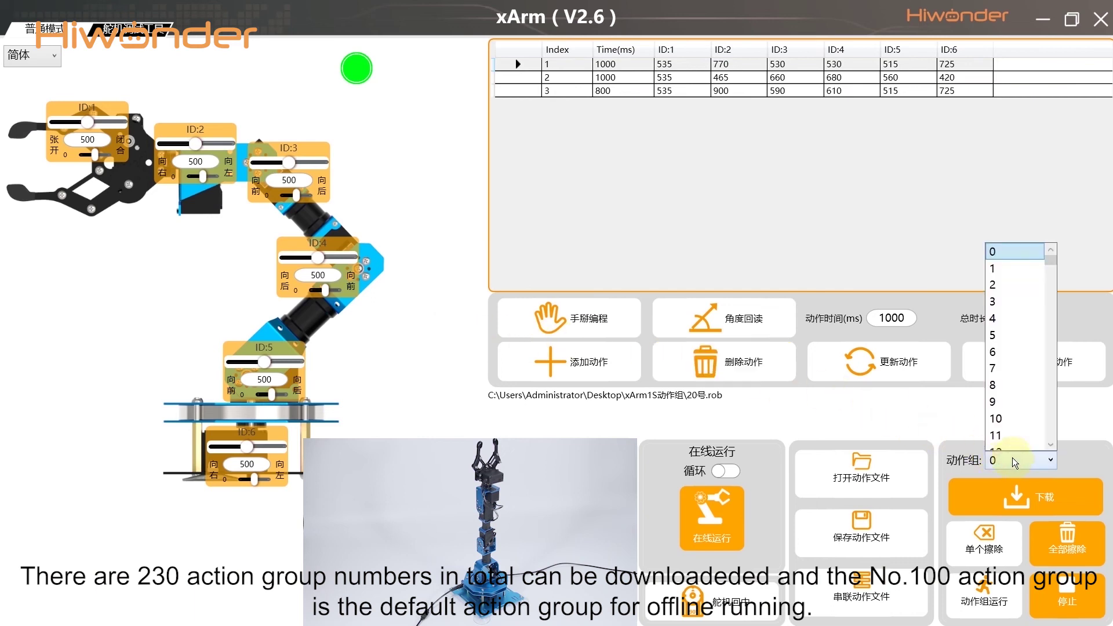
drag(1051, 268, 1048, 334)
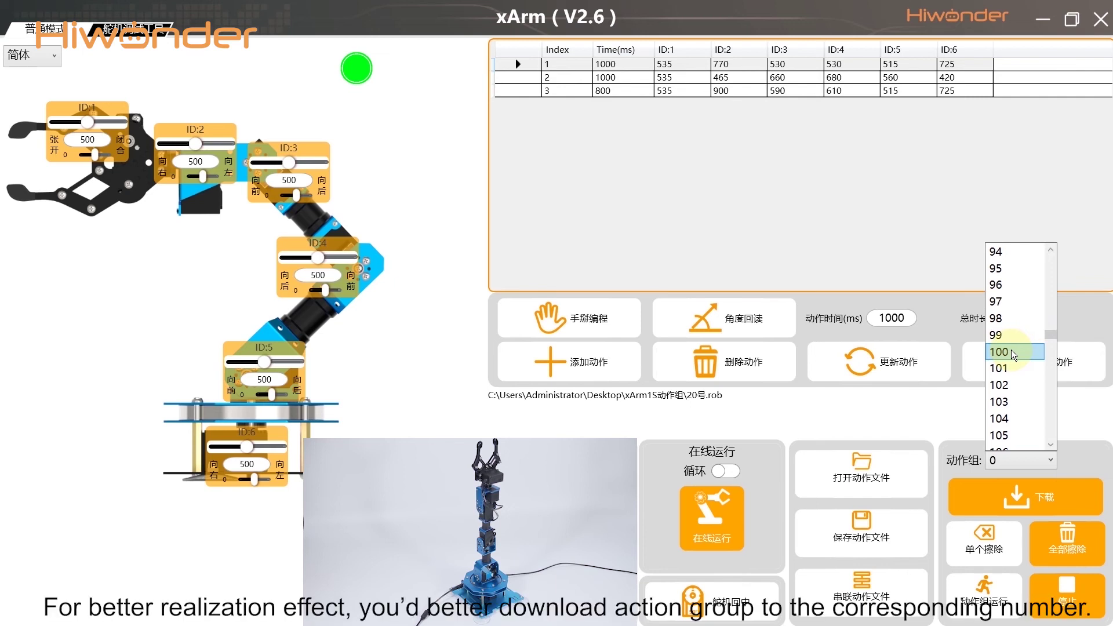
drag(1051, 337, 1045, 277)
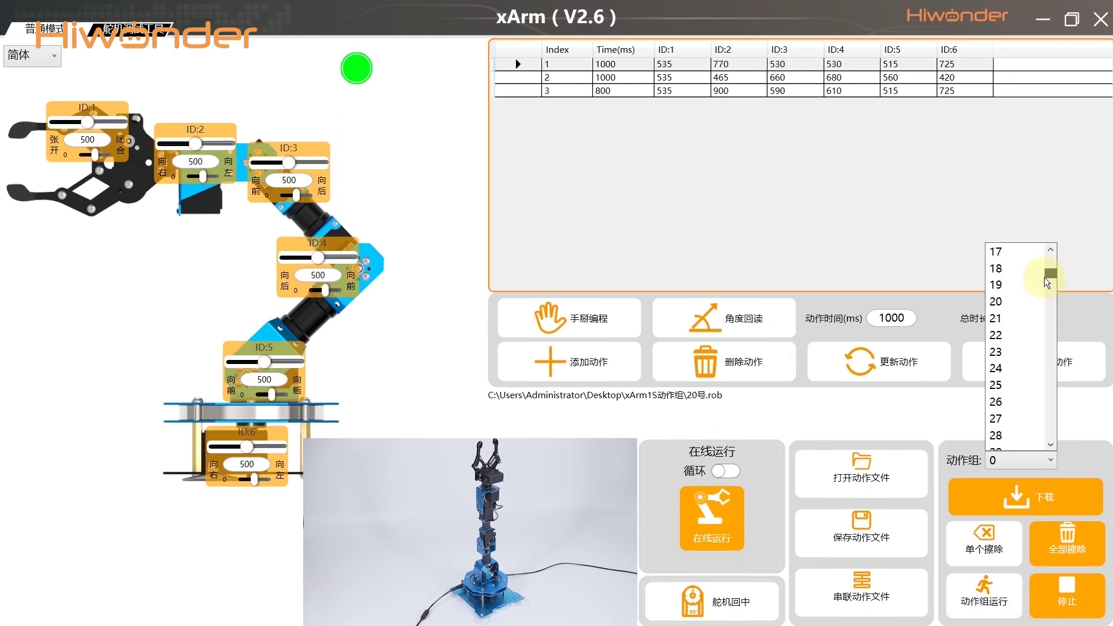
click(1014, 300)
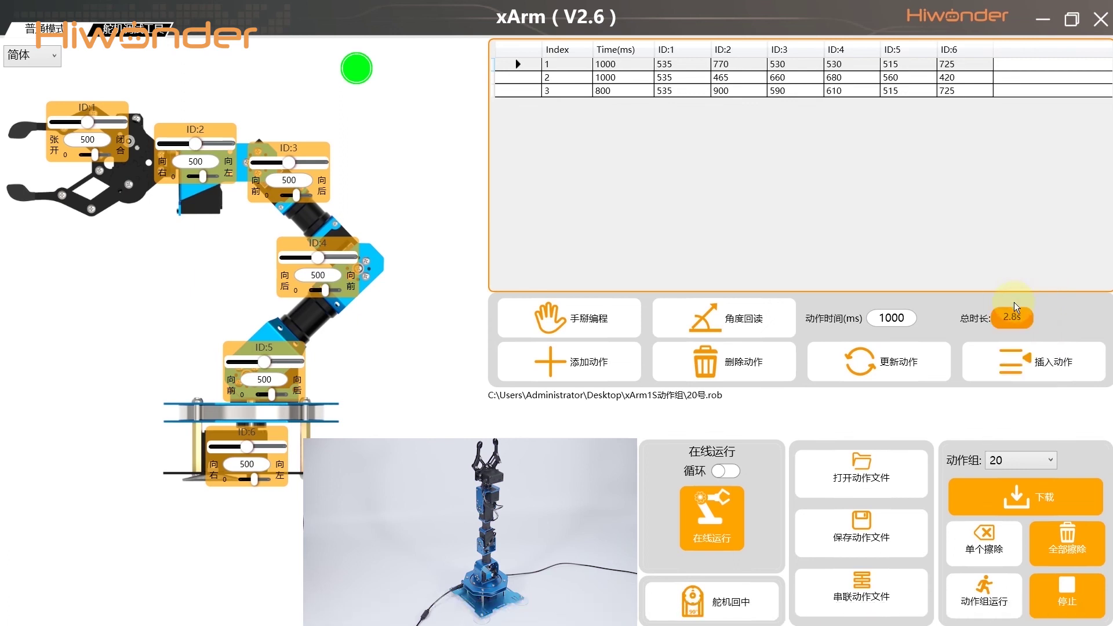
click(1027, 498)
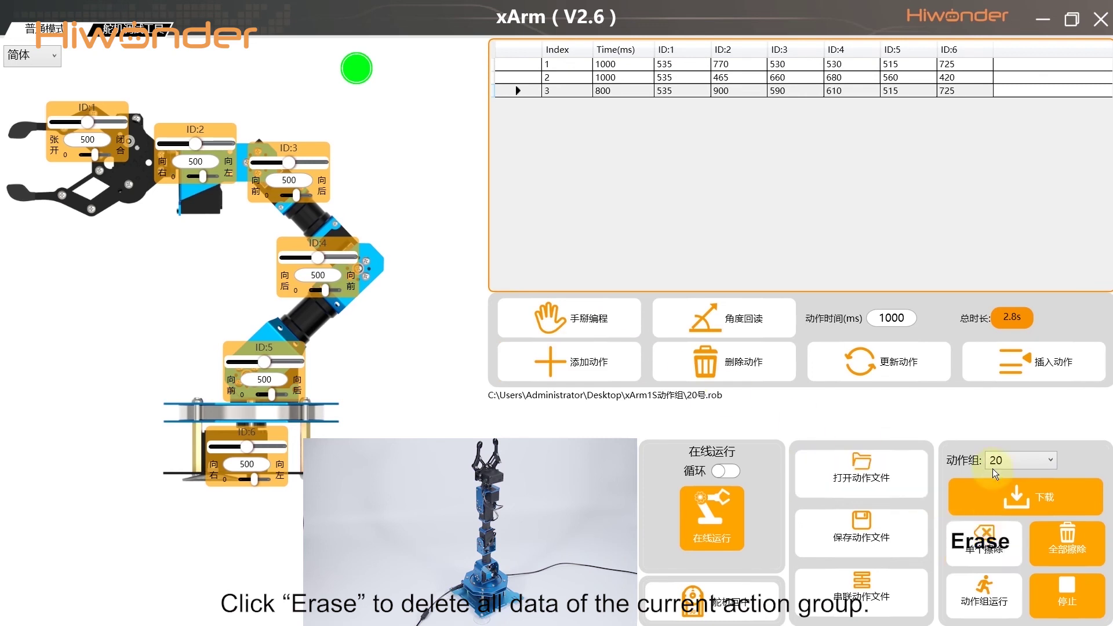
click(991, 540)
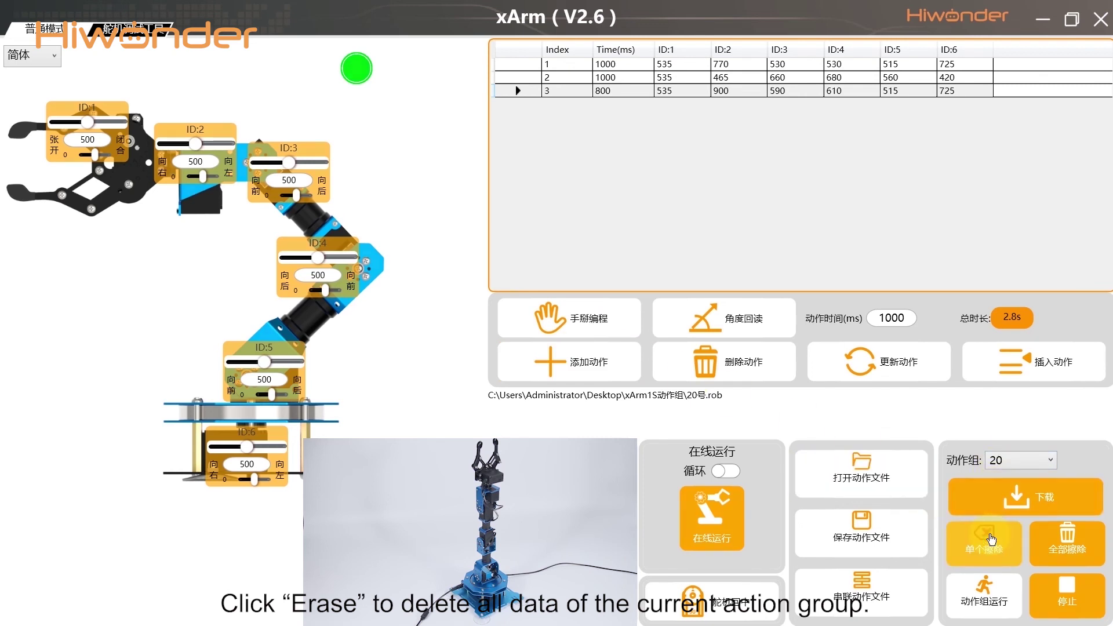
click(1066, 551)
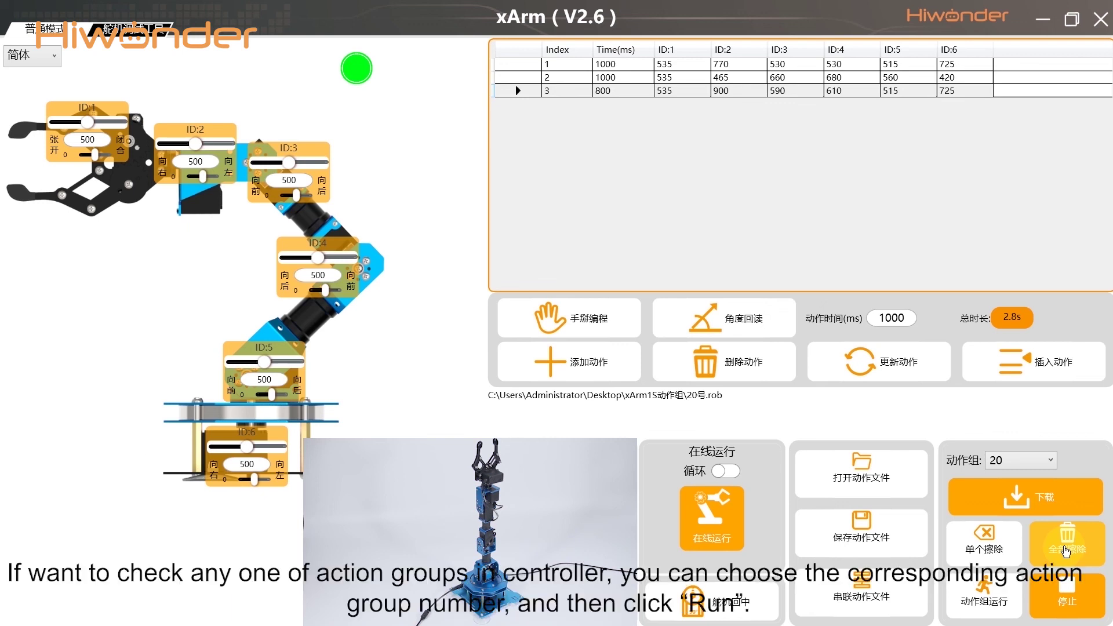
Run action group 1 stored in the controller, and stop the running robotic arm.
click(1017, 461)
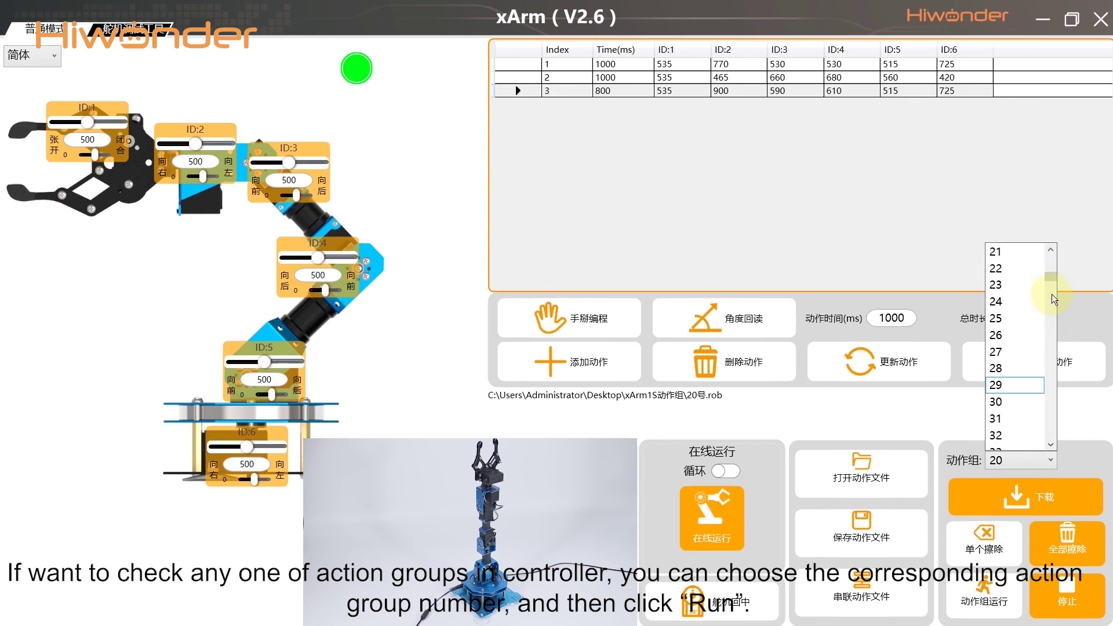
scroll(1052, 276, up, 7)
click(1026, 270)
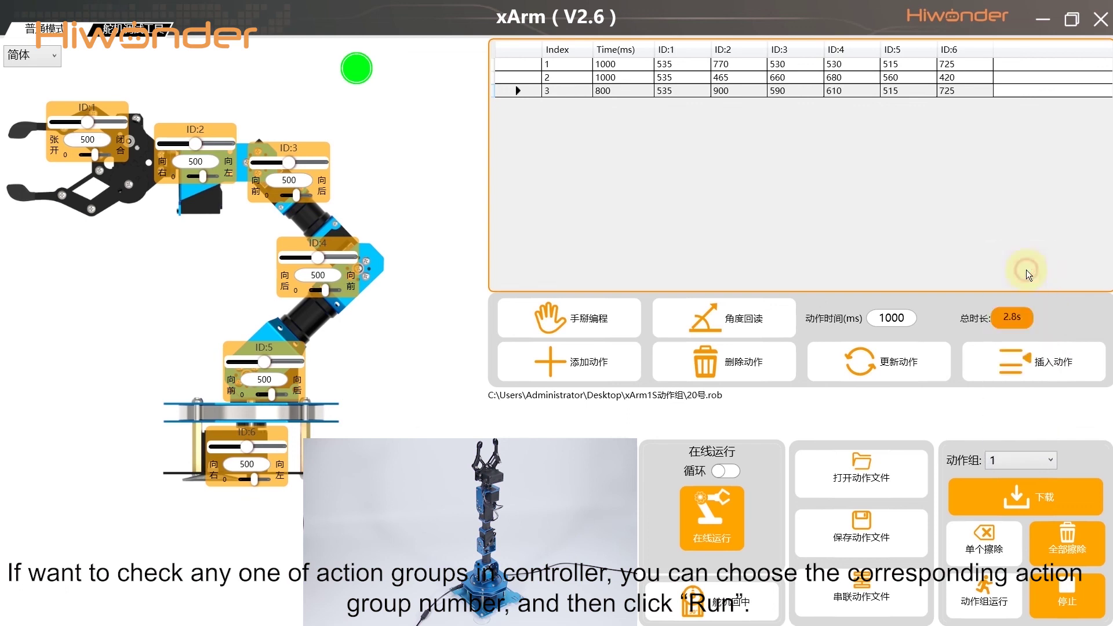
click(994, 607)
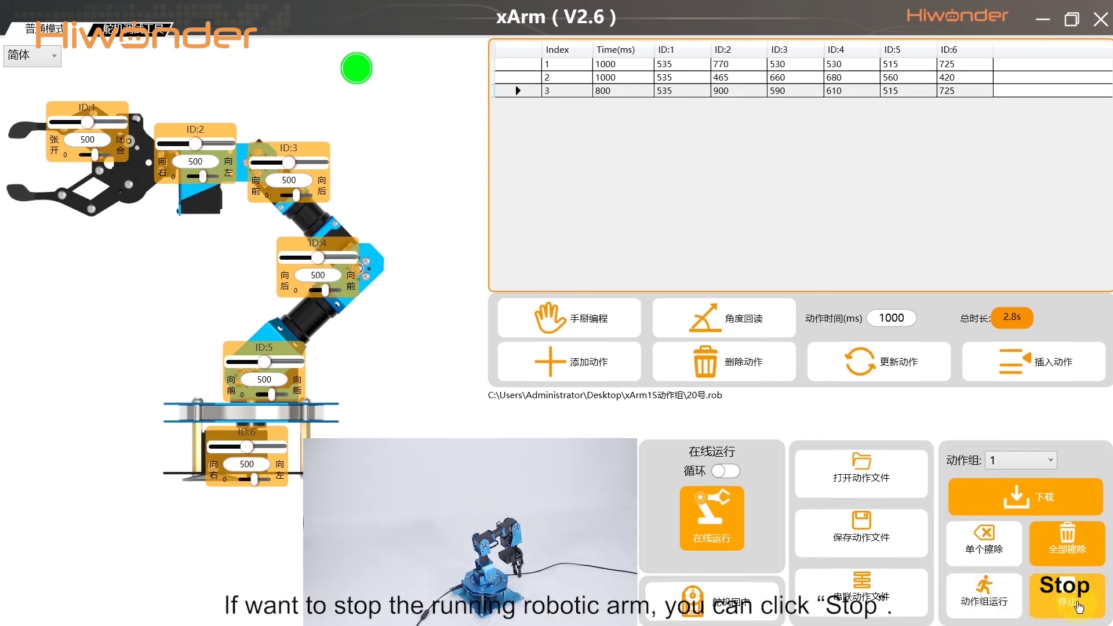
click(1052, 589)
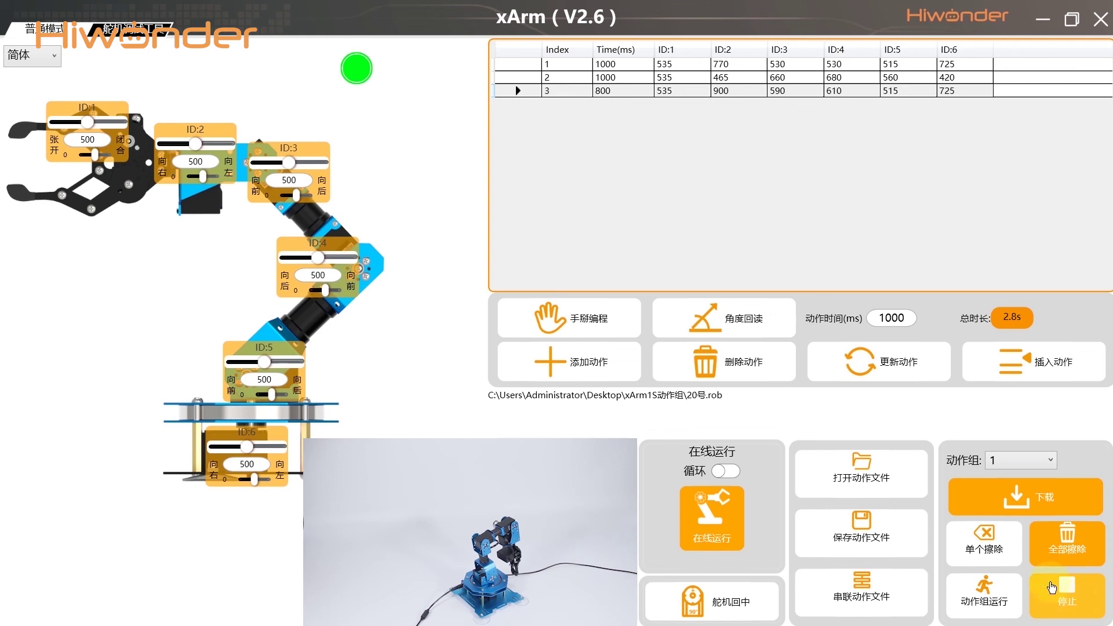